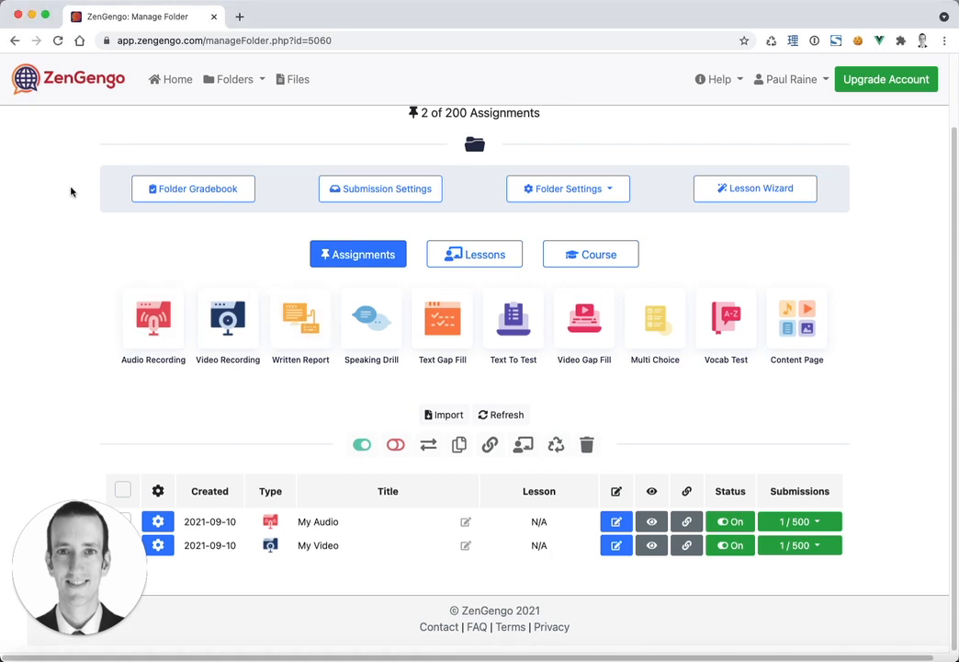
- Start a new Written Report assignment in the My Class folder
scroll(53, 230, up, 2)
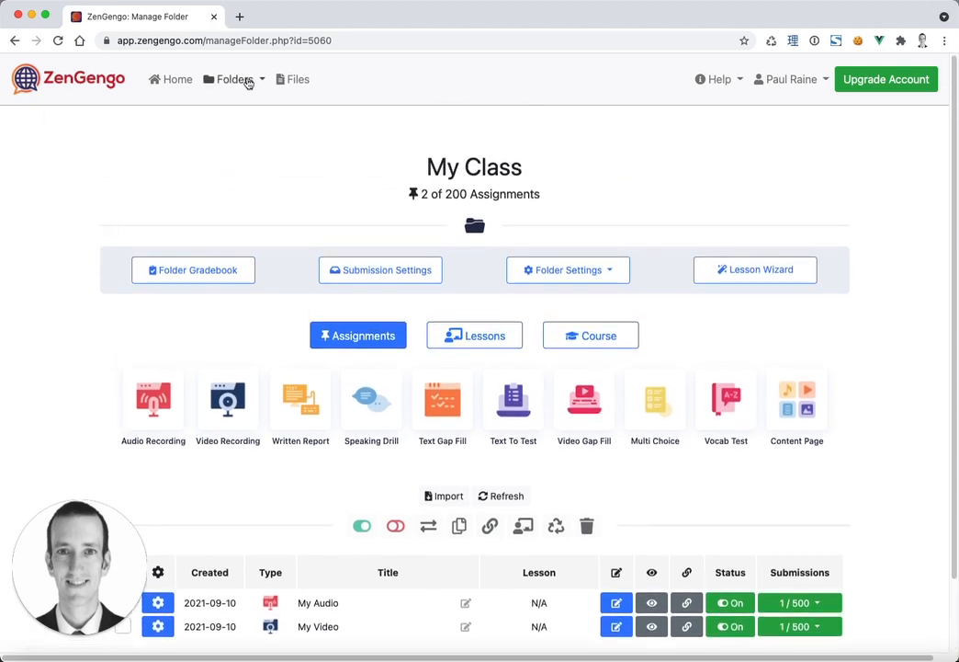
click(247, 81)
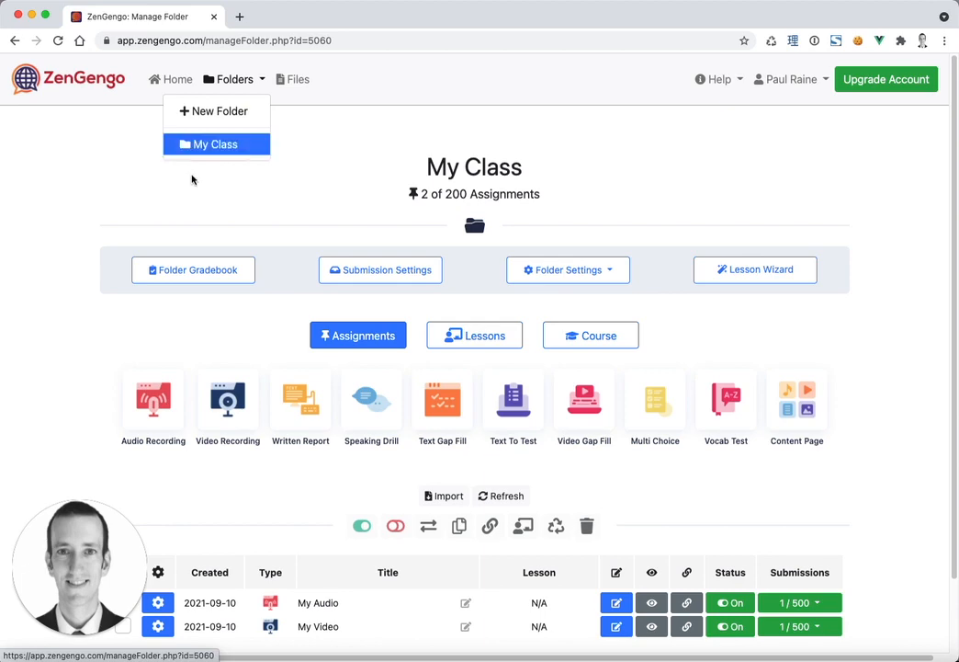
scroll(59, 326, down, 2)
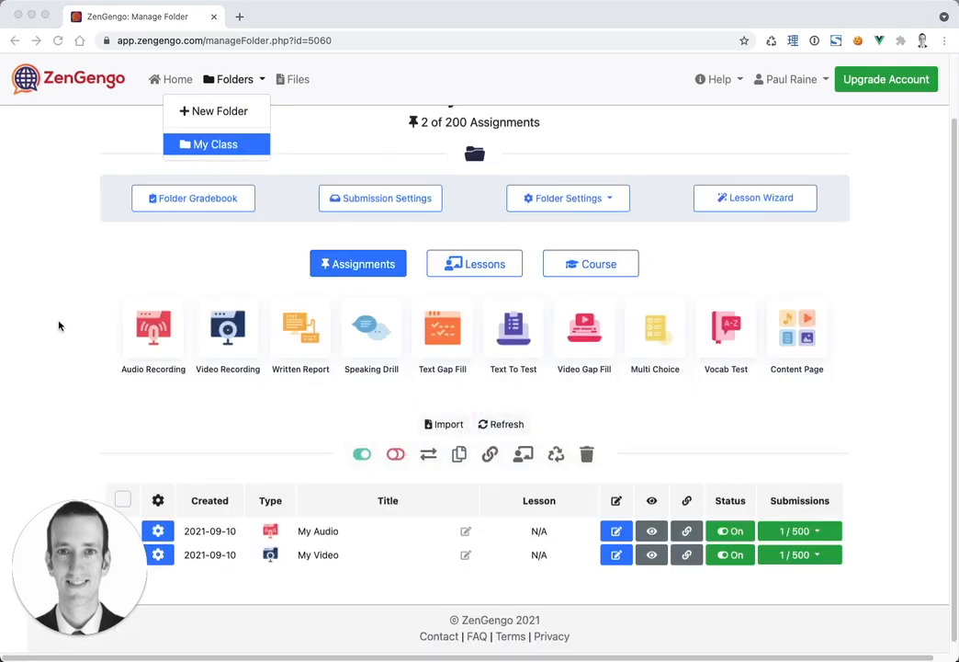
click(70, 267)
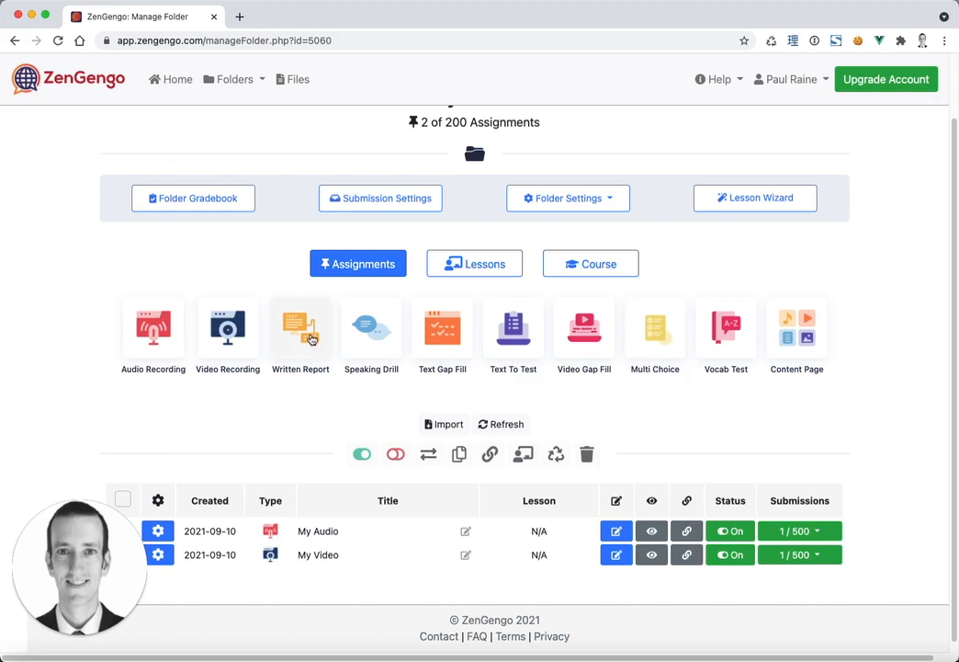
click(301, 341)
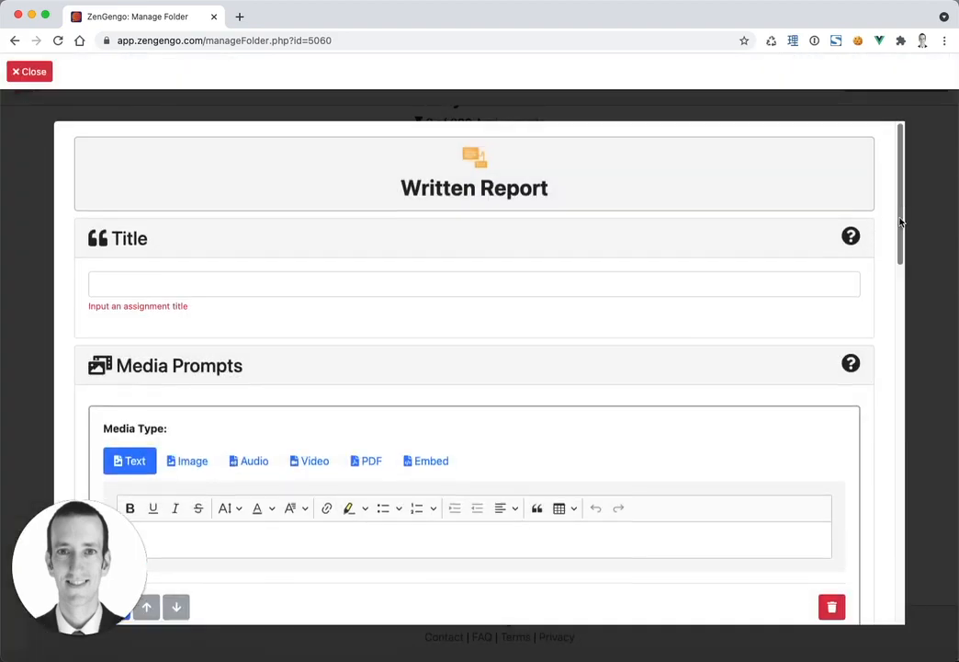
- Title the assignment "My Written Report"
scroll(901, 221, down, 15)
scroll(914, 226, up, 14)
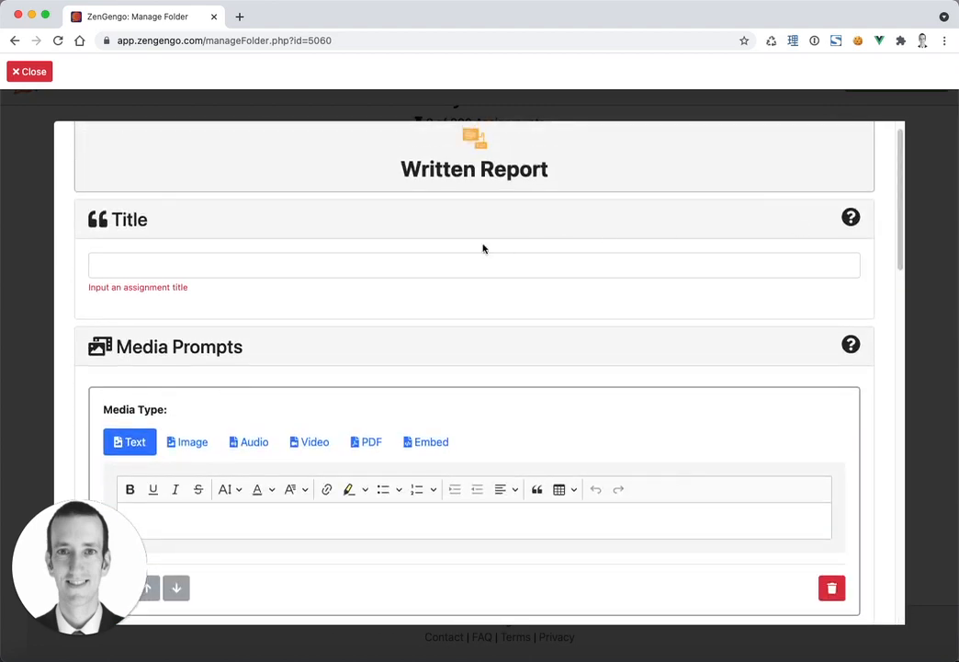
click(453, 268)
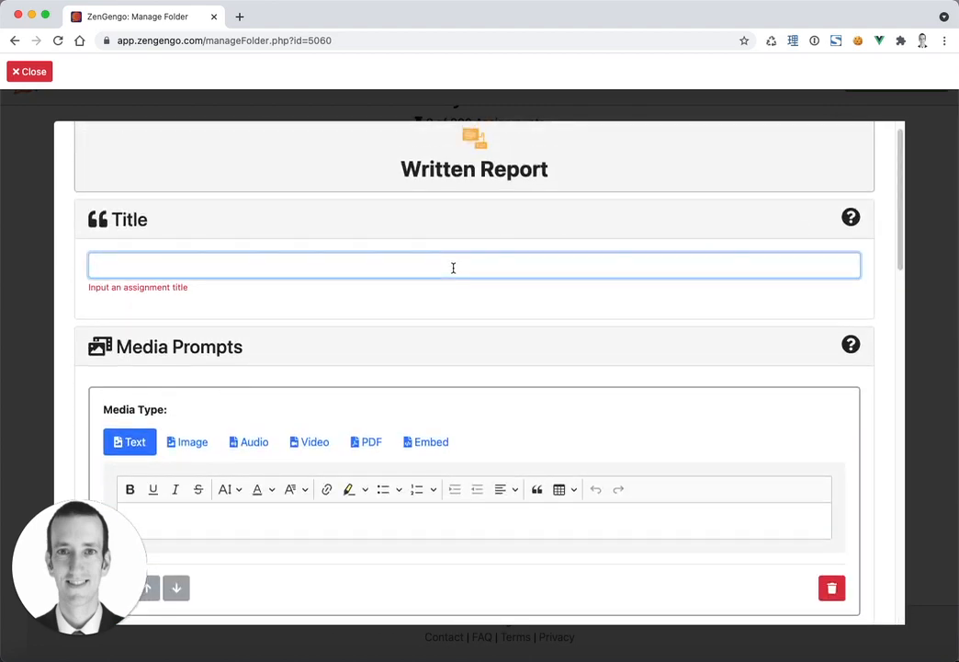
text(My WE)
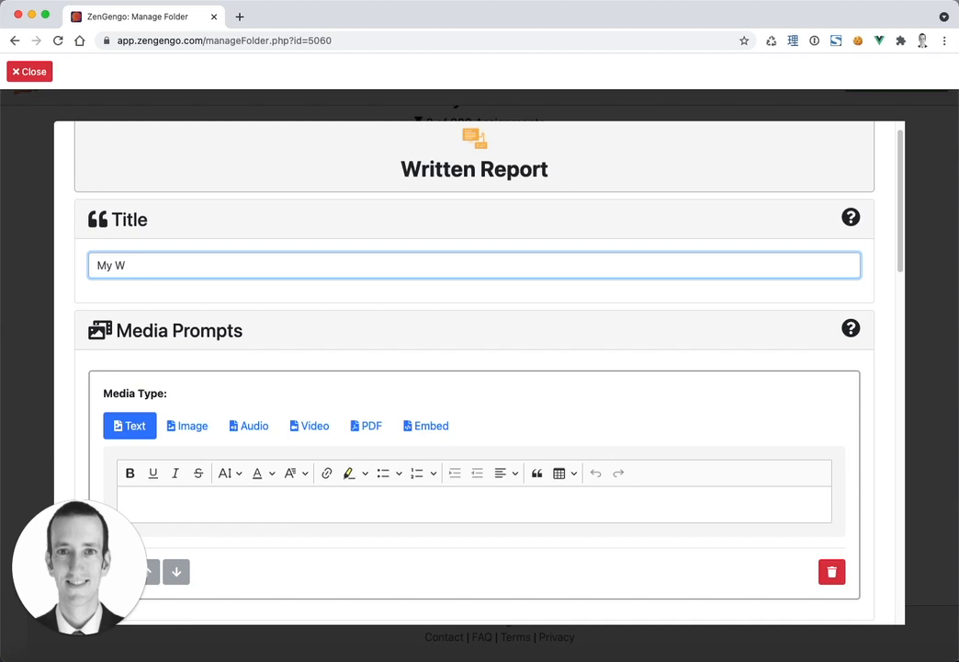
text(ritten Report)
- Make the first media prompt an image and add the picture of a girl with glass spheres through the image search
scroll(401, 341, down, 3)
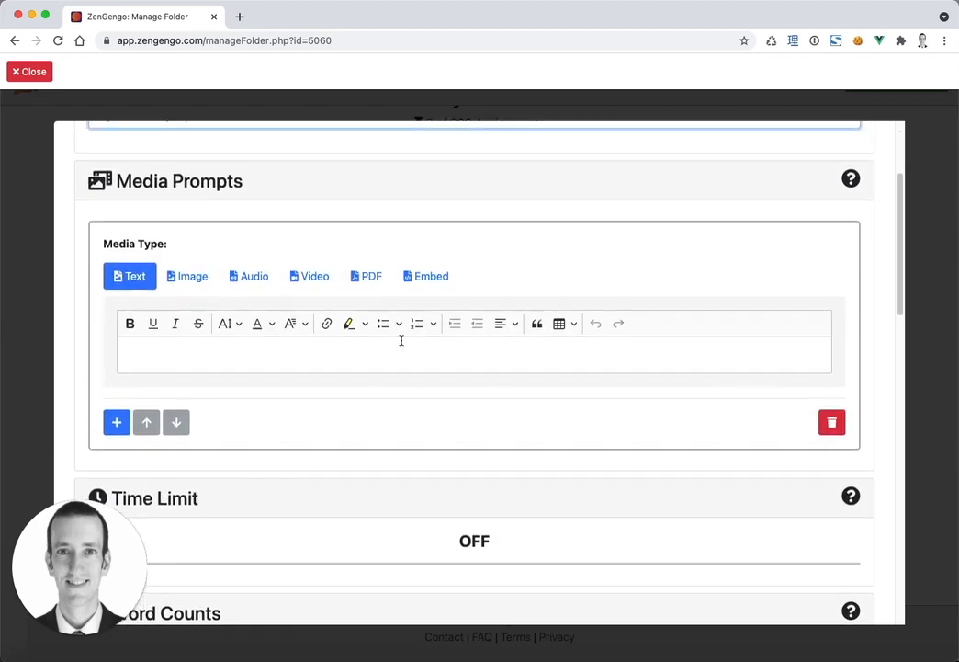
scroll(396, 377, up, 1)
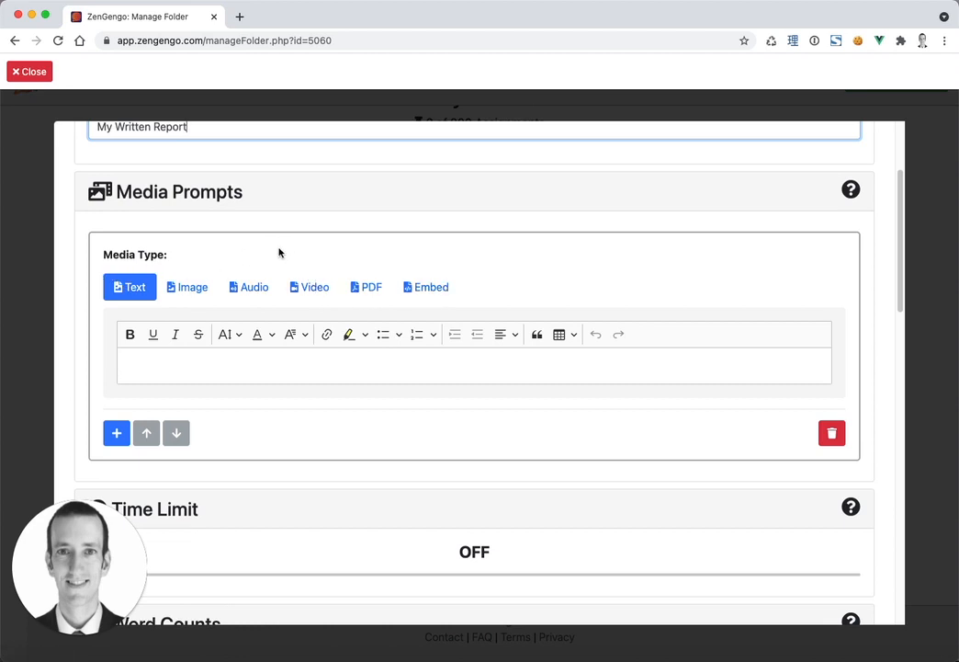
click(201, 290)
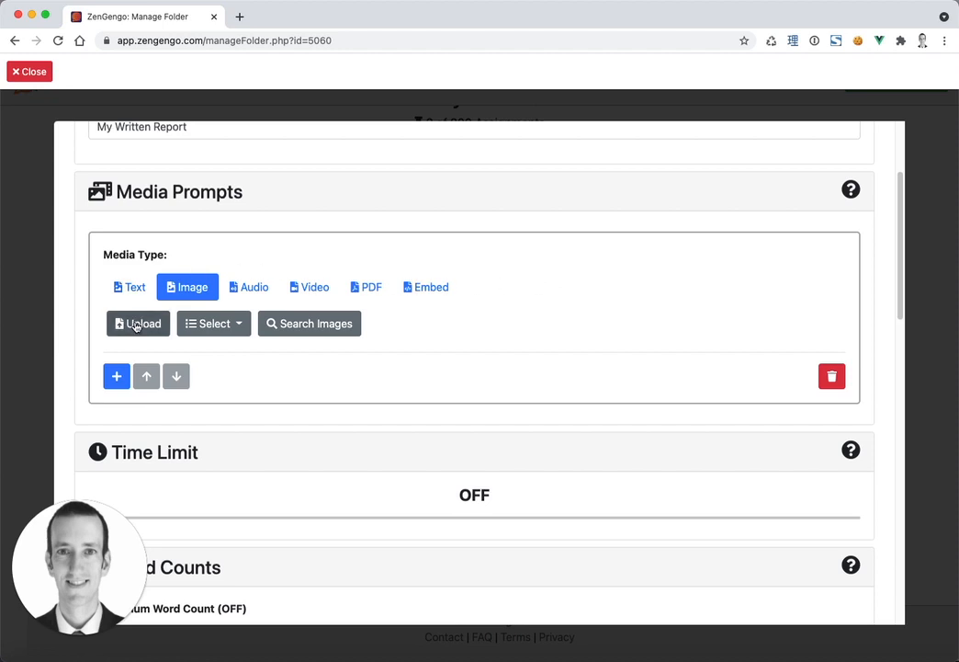
click(214, 325)
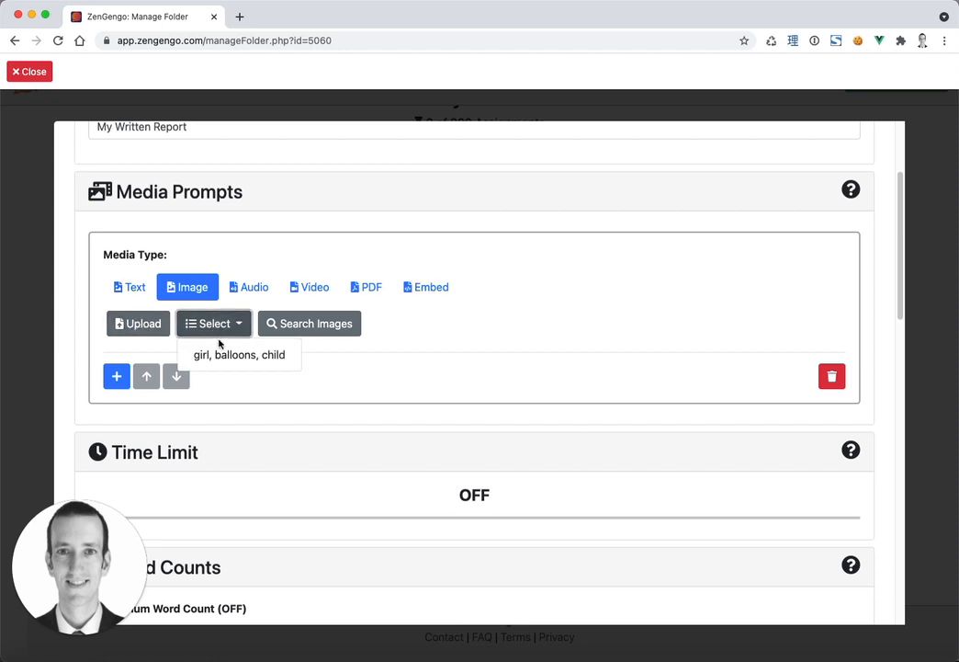
click(573, 301)
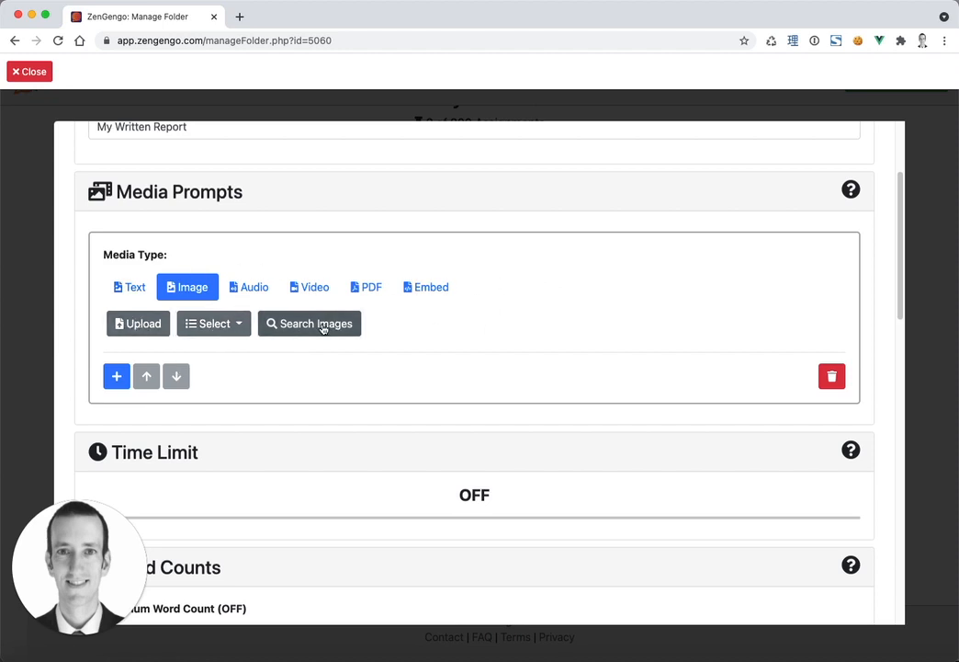
click(322, 329)
scroll(562, 313, down, 1)
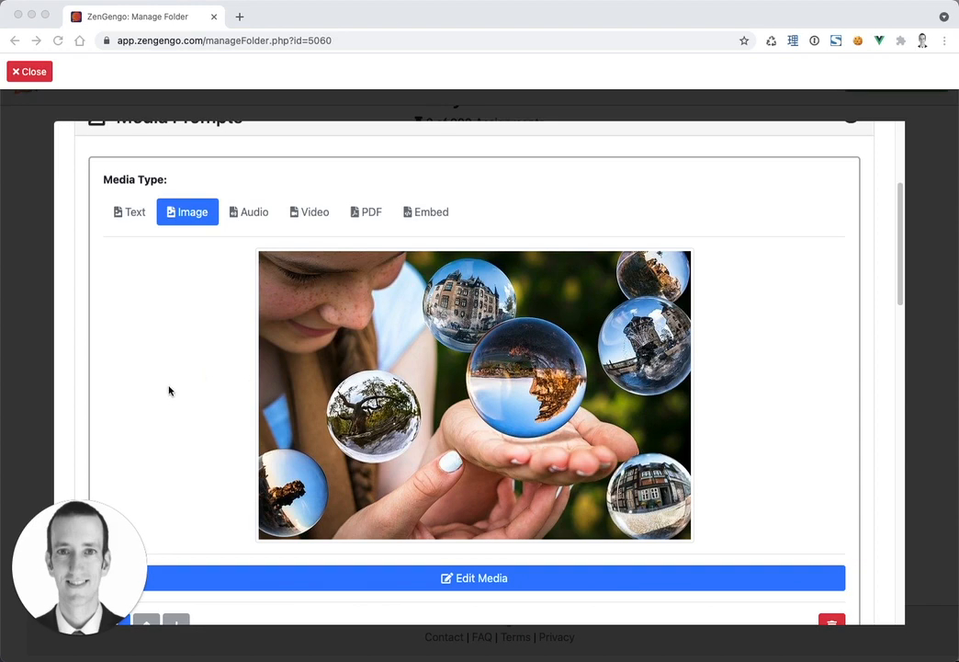
- Add a second media prompt of type Text reading "Look at this image and describe it."
scroll(171, 403, down, 3)
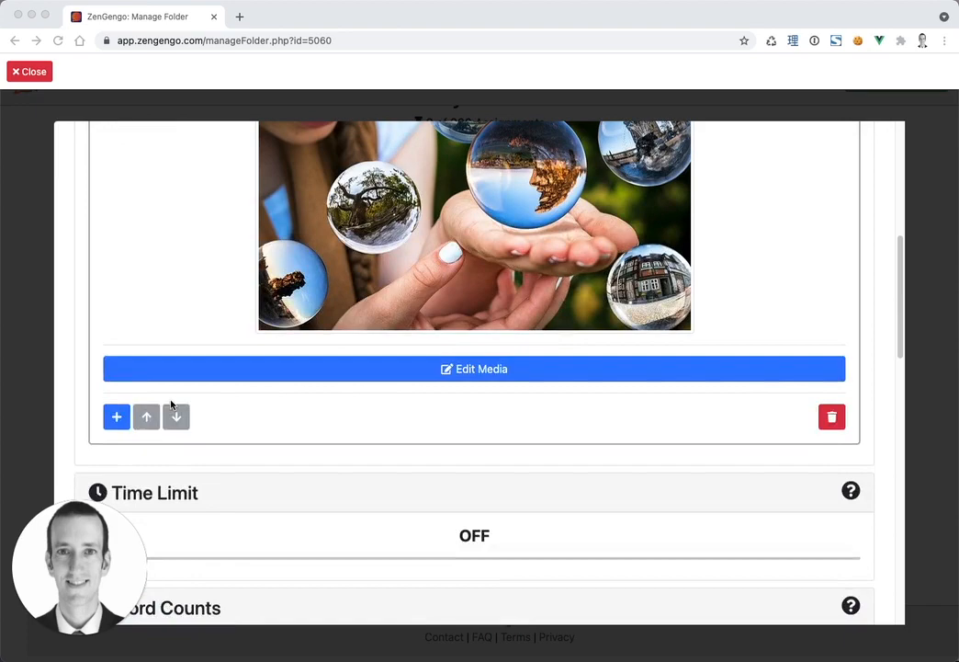
click(116, 418)
scroll(362, 440, down, 3)
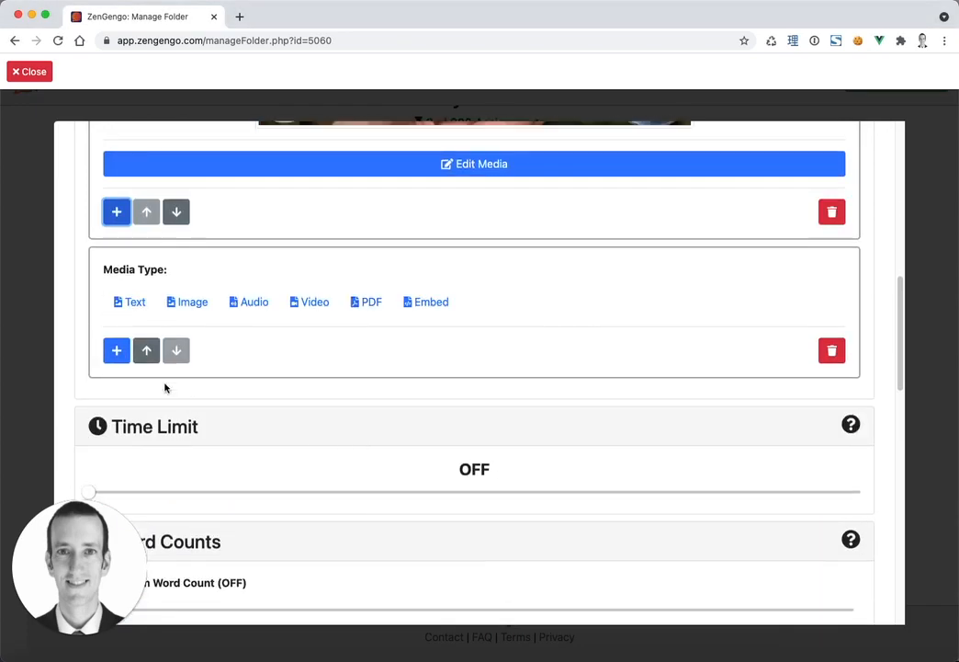
click(129, 303)
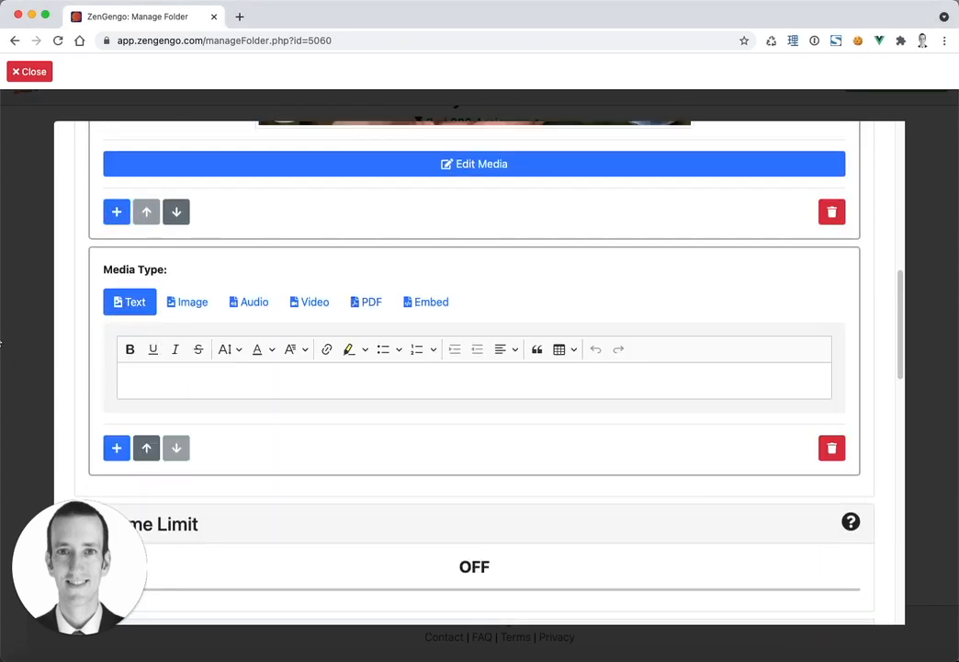
text(Look at this image and describe it.)
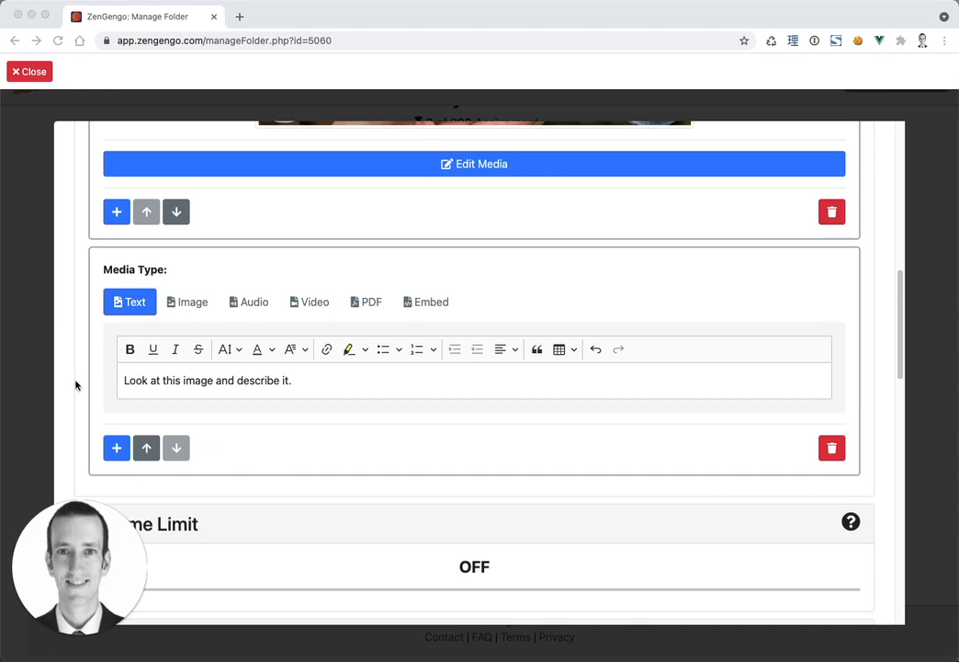
- Set the assignment's time limit to 5 minutes
scroll(75, 385, down, 5)
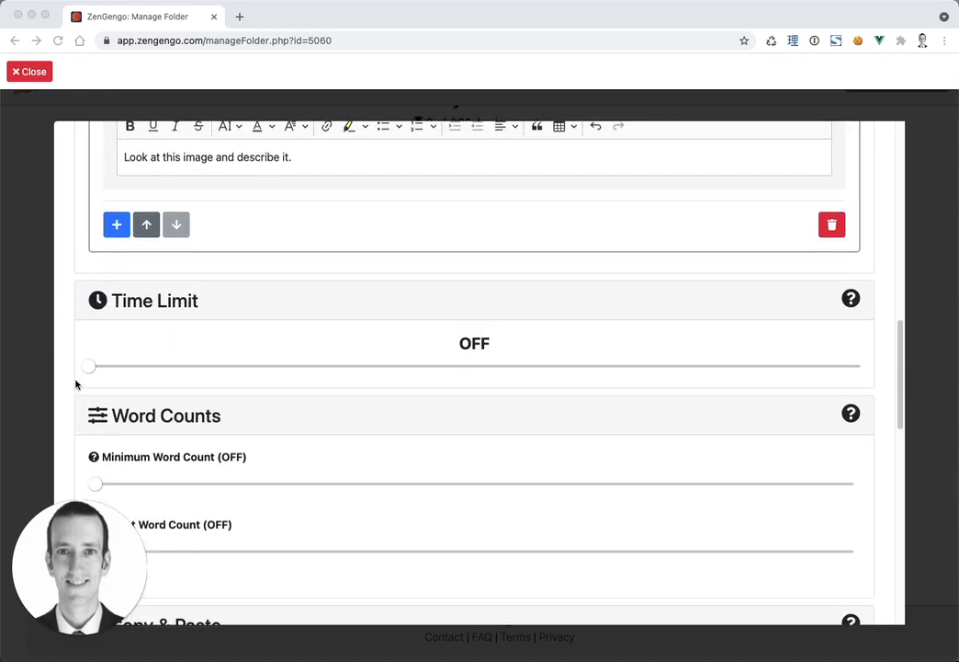
click(152, 339)
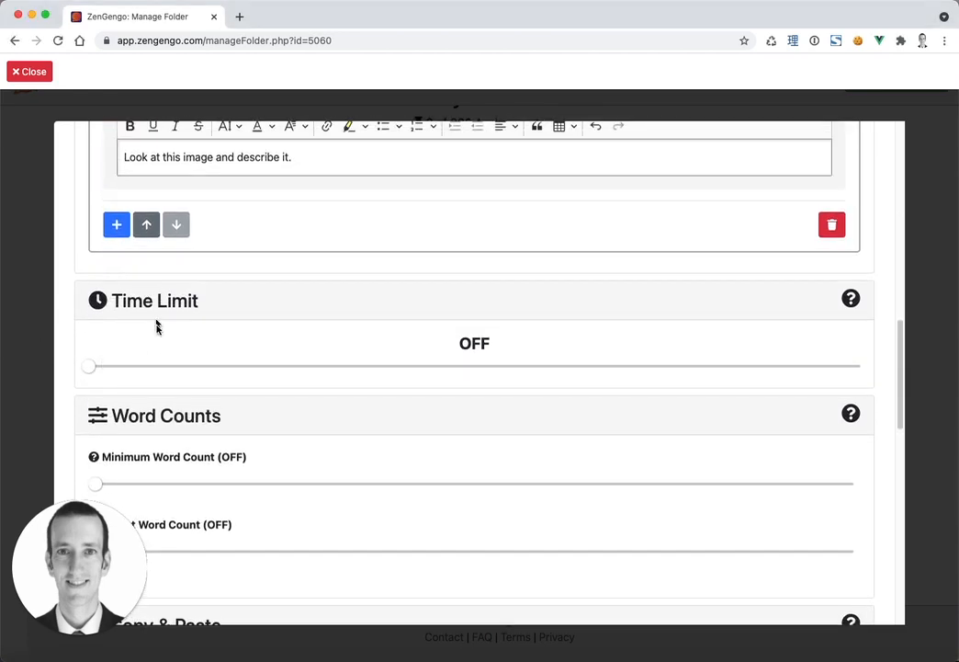
click(158, 337)
drag(108, 367, 150, 366)
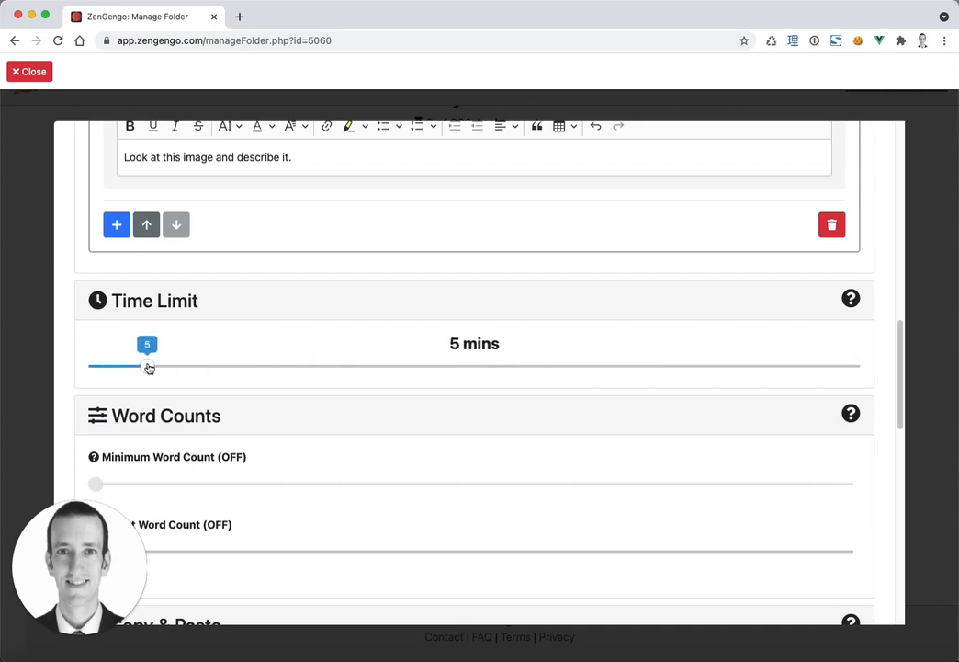
- Turn the time limit off so that a minimum word count can be chosen
scroll(65, 385, down, 4)
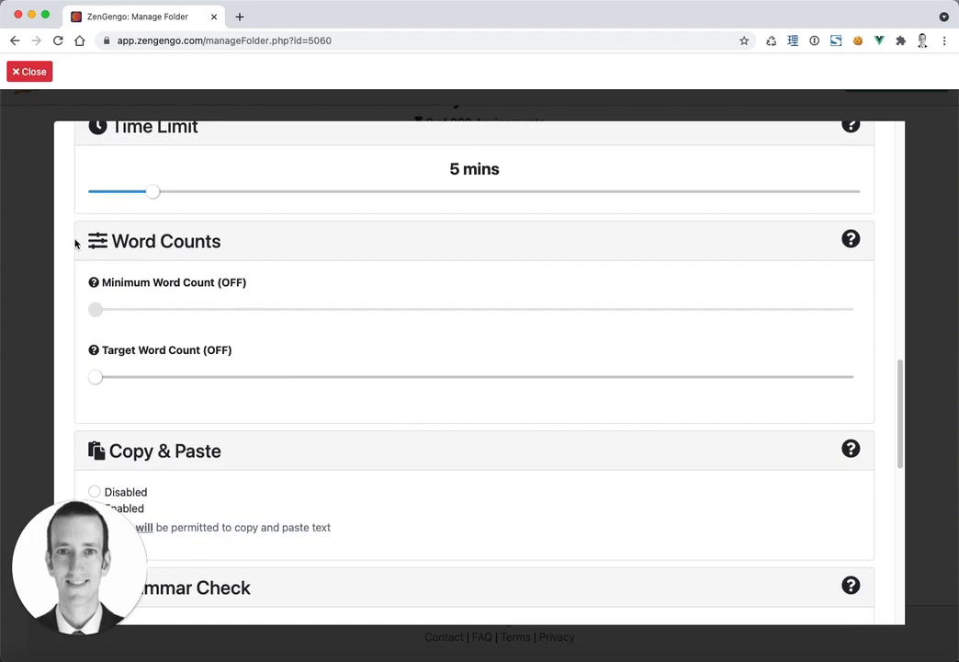
scroll(142, 246, up, 1)
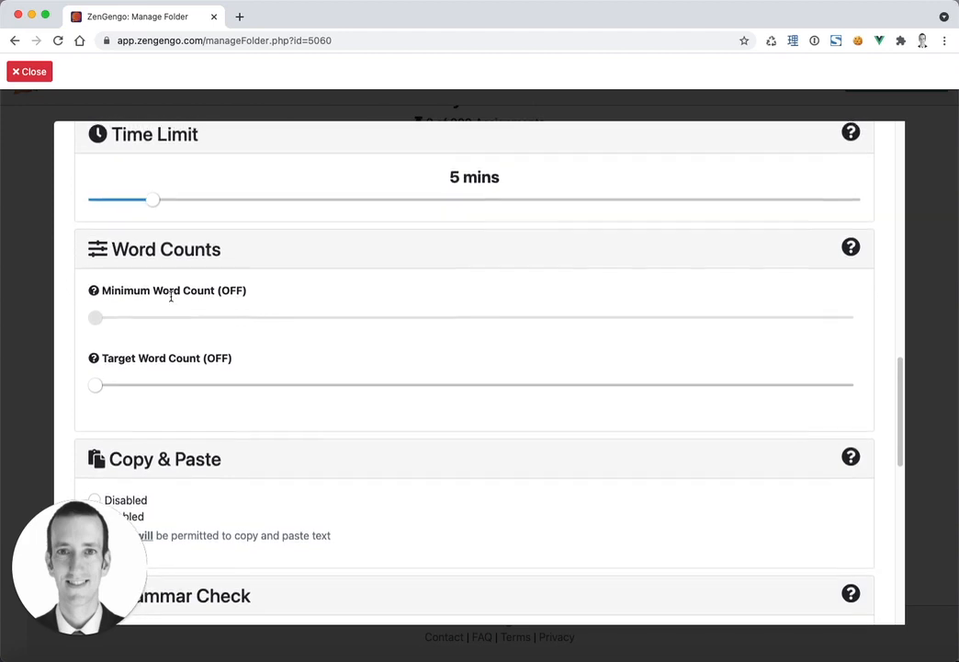
scroll(171, 296, up, 2)
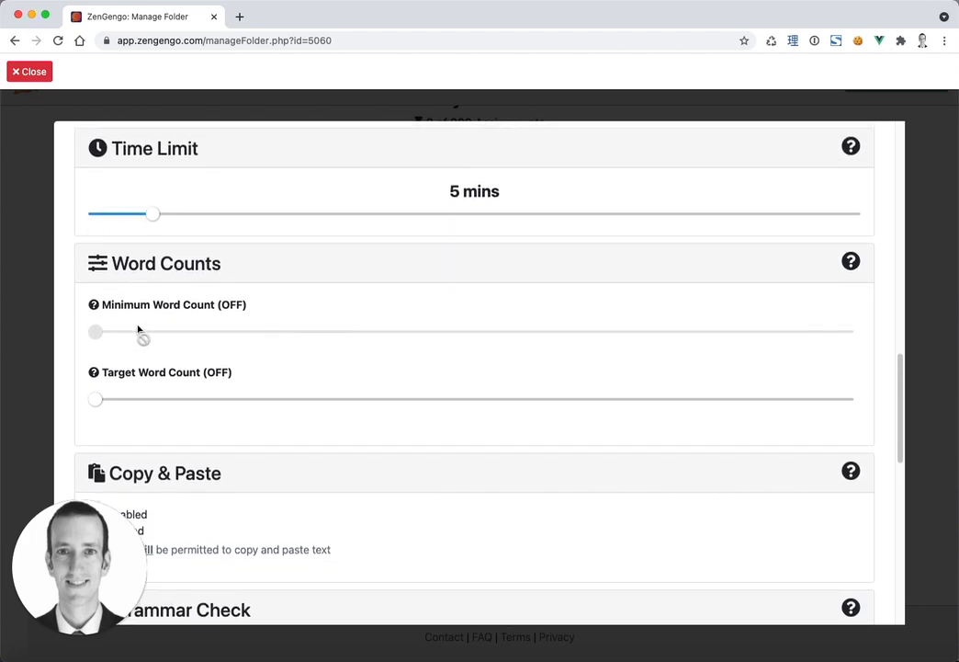
mouse_move(98, 333)
mouse_move(156, 219)
drag(157, 218, 85, 216)
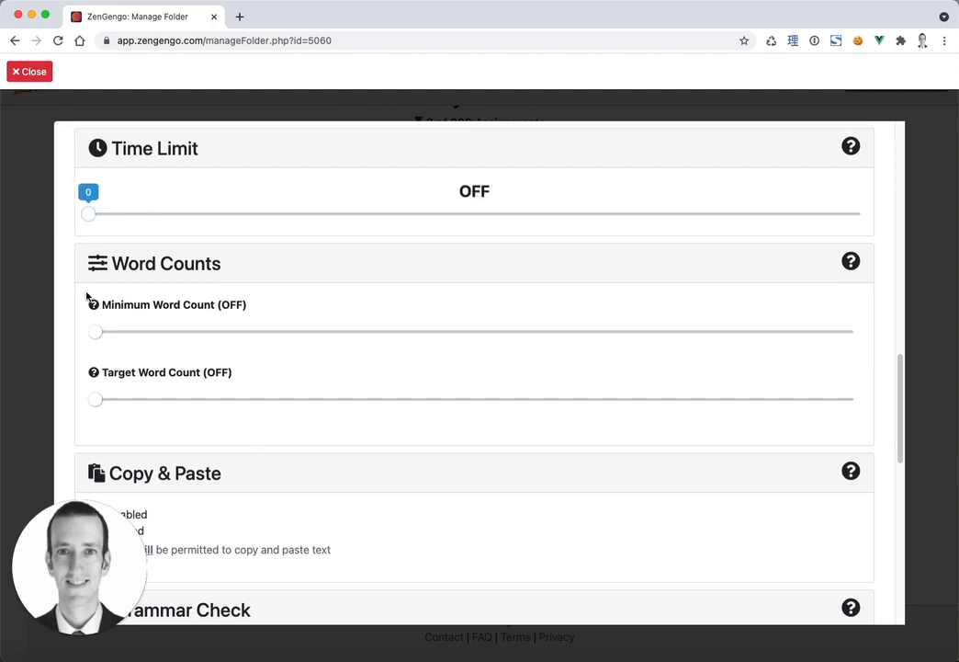
- Try out a minimum word count, reset it to off, and set the time limit back to 5 minutes
drag(95, 332, 168, 341)
drag(94, 221, 64, 214)
drag(97, 332, 71, 293)
drag(94, 219, 150, 213)
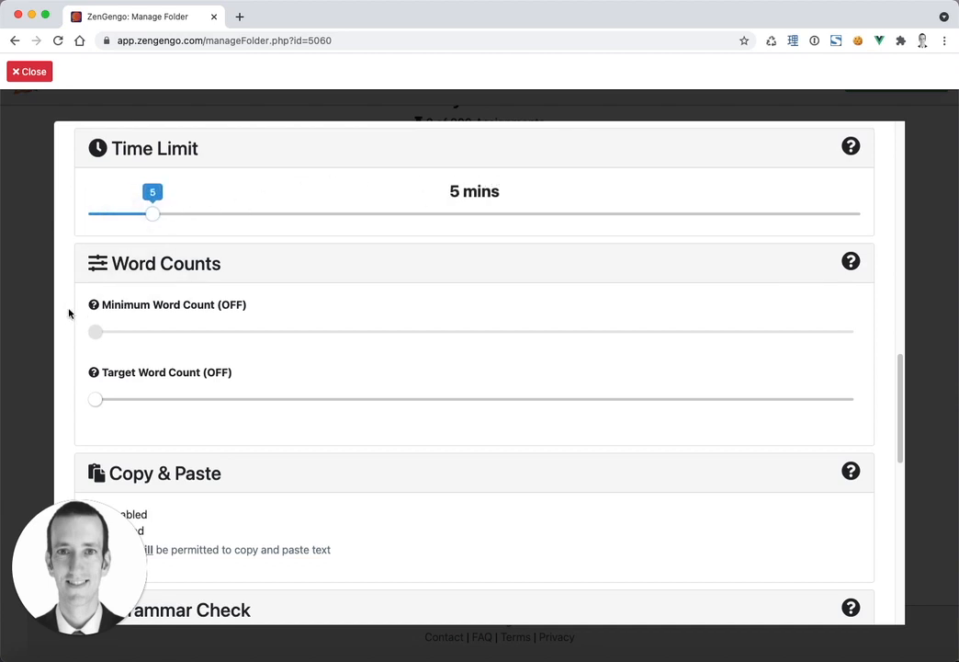
- Set the target word count to 50
scroll(80, 401, down, 2)
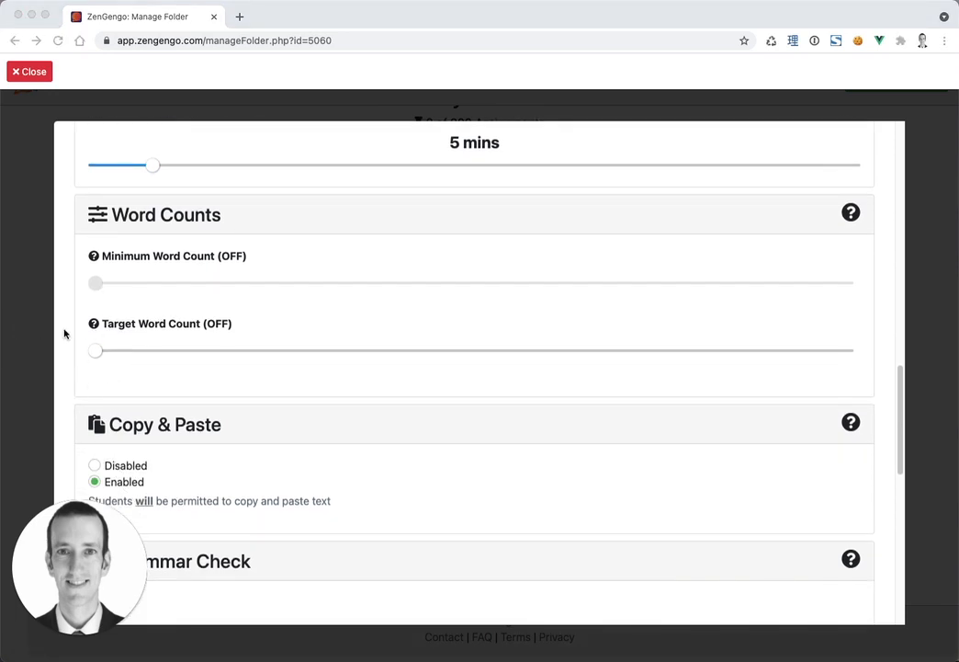
scroll(86, 397, down, 1)
scroll(85, 397, down, 6)
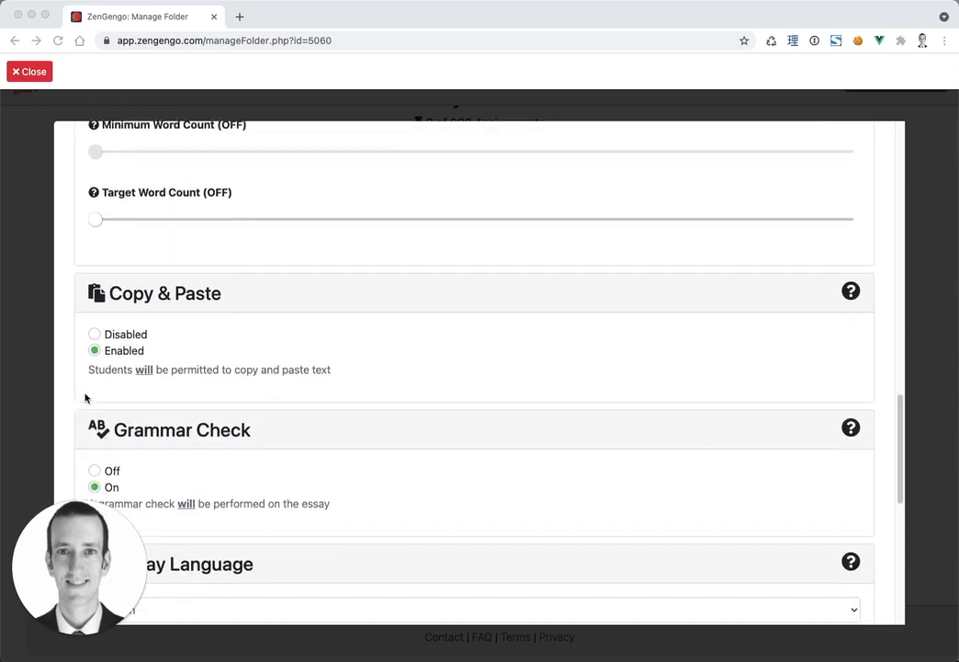
scroll(86, 397, down, 3)
scroll(86, 397, up, 6)
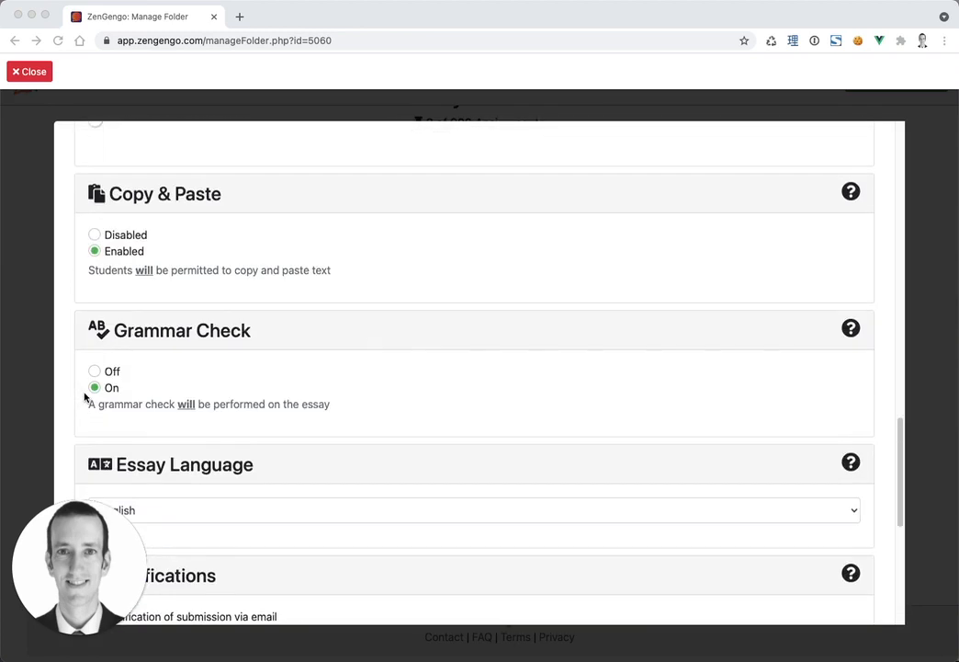
scroll(86, 397, down, 1)
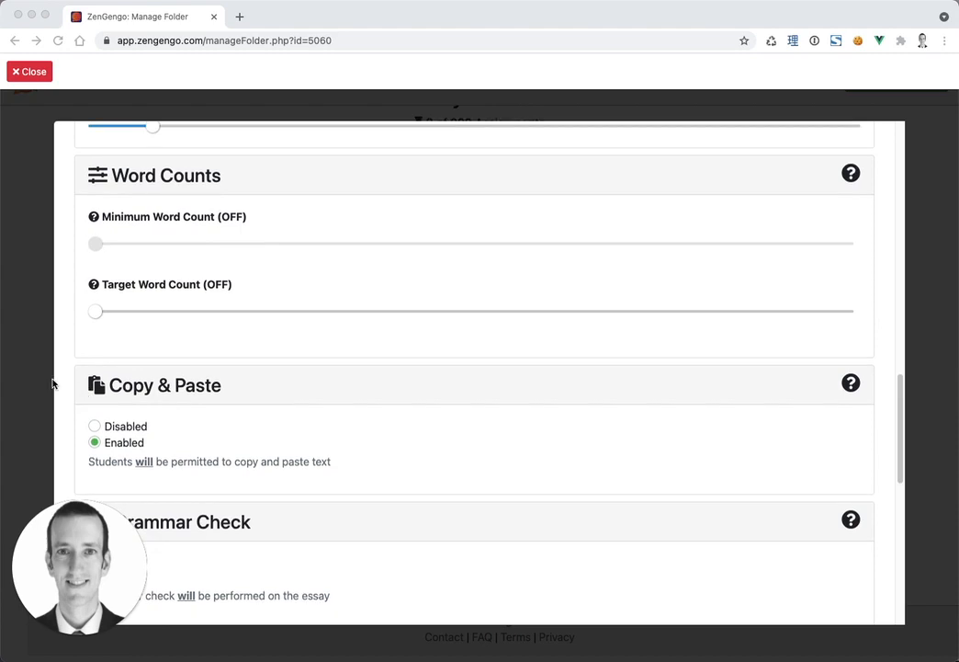
drag(97, 313, 135, 315)
scroll(64, 415, down, 3)
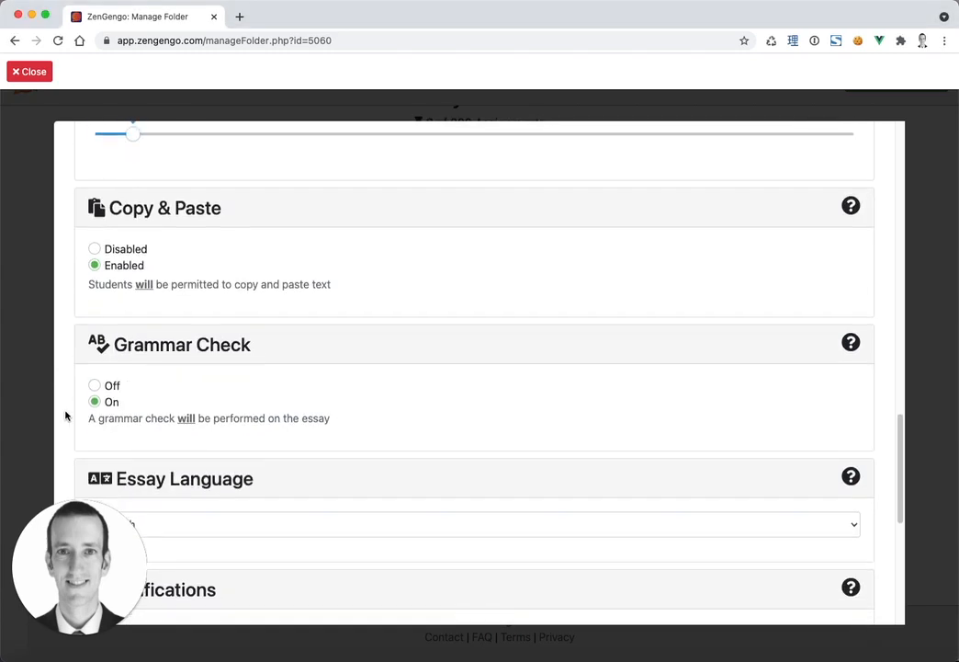
scroll(64, 415, up, 4)
scroll(66, 415, up, 1)
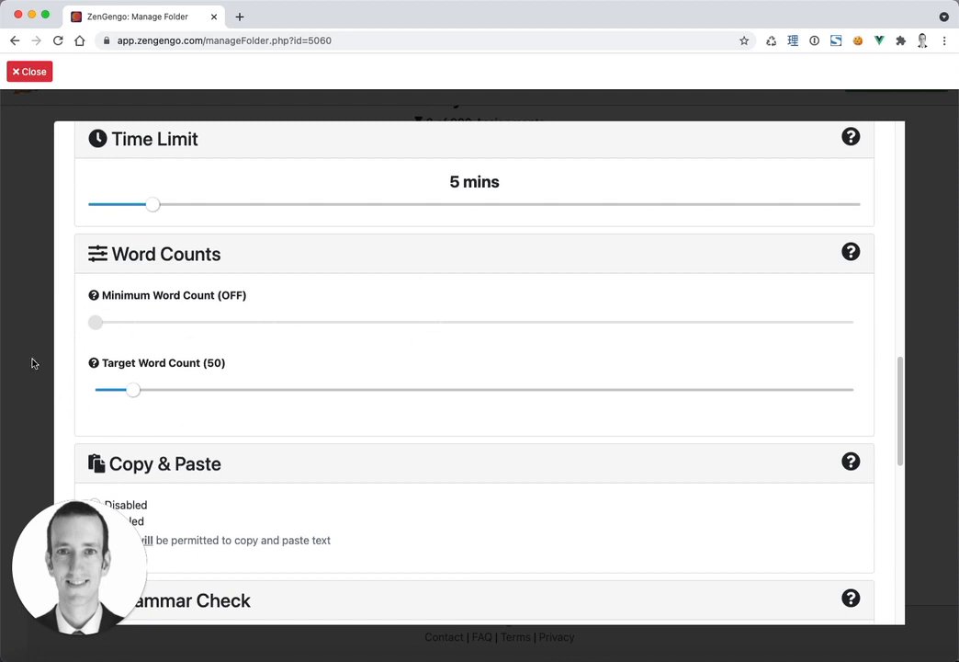
mouse_move(95, 363)
- Disable copy and paste for students in this assignment
scroll(331, 461, down, 5)
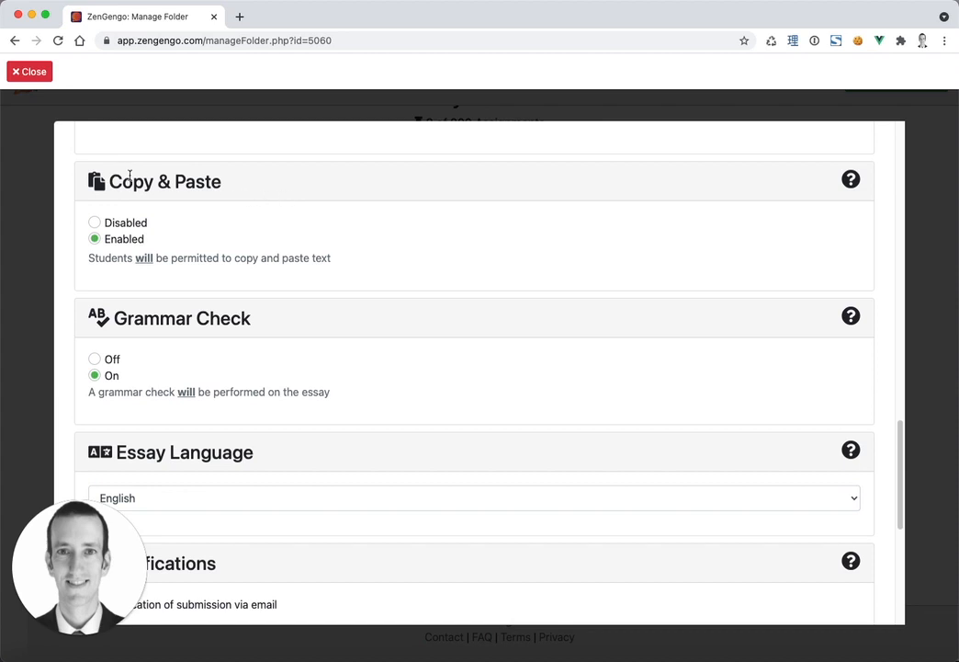
drag(110, 181, 286, 182)
click(363, 190)
click(98, 223)
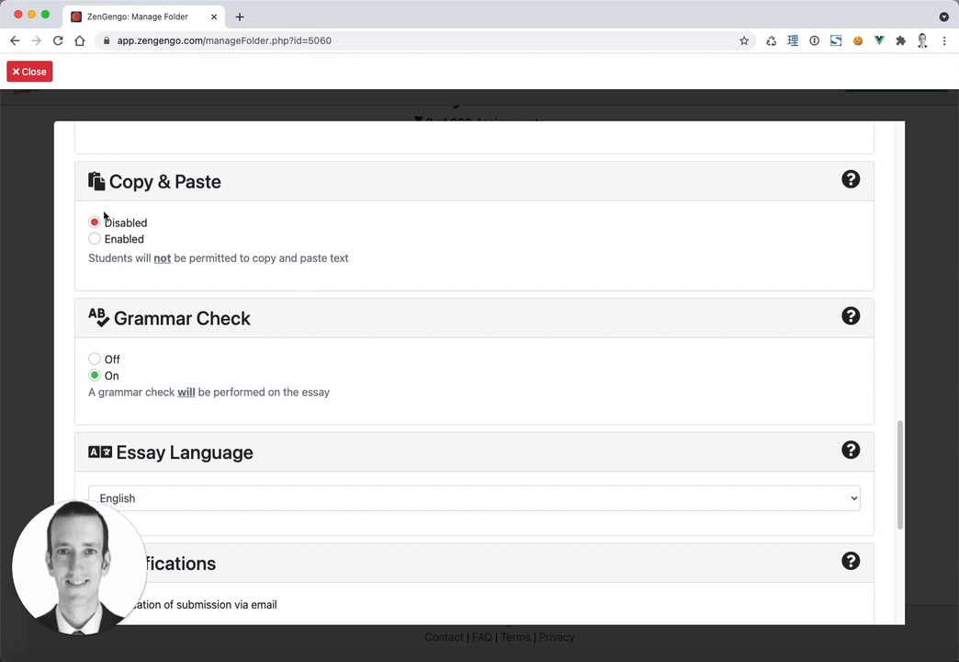
scroll(404, 385, down, 1)
scroll(401, 383, down, 5)
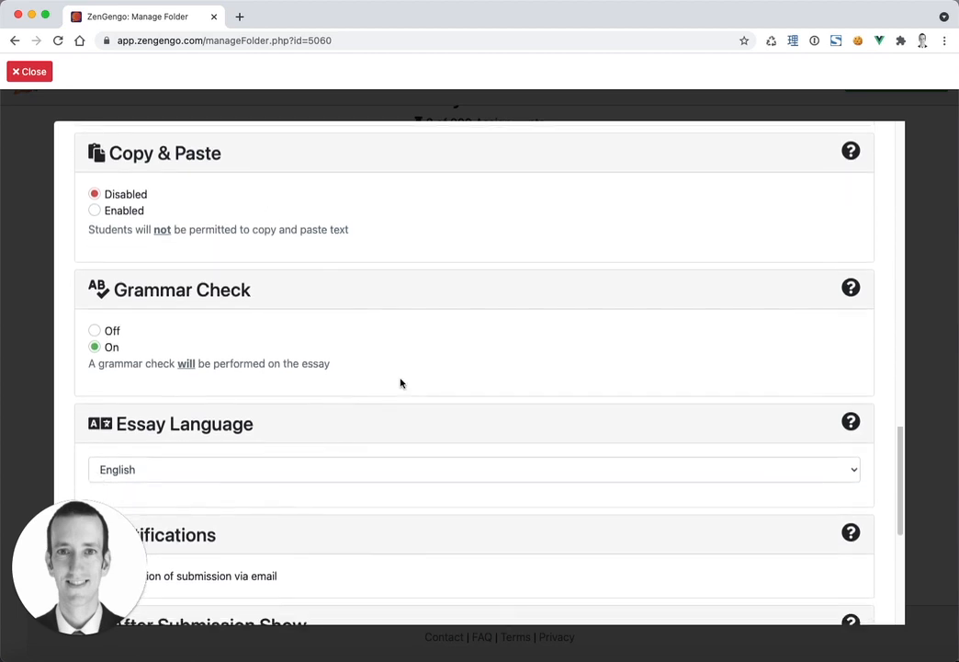
- Try switching the grammar check off and on again, and look through the essay language options
scroll(401, 383, up, 3)
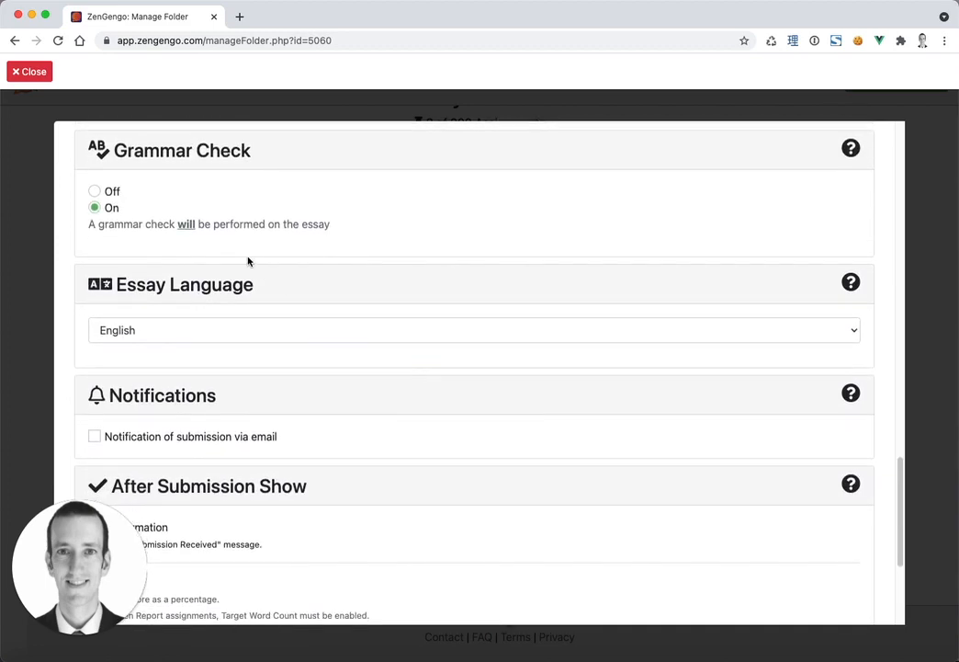
click(107, 192)
click(112, 208)
click(294, 330)
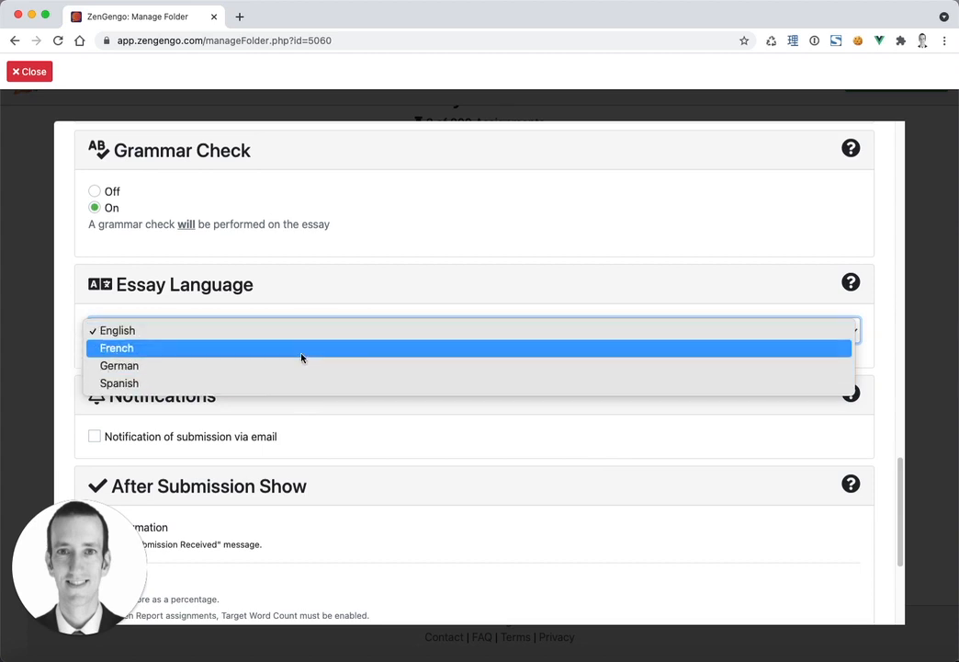
click(364, 287)
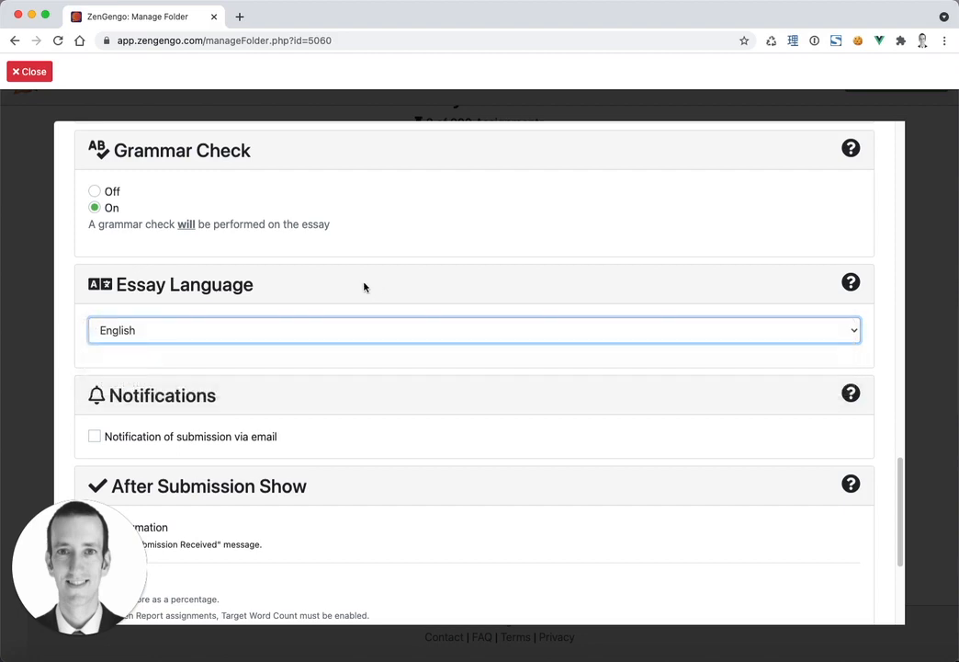
- Set the assignment to also show the score after submission, alongside the confirmation and feedback
scroll(448, 397, down, 4)
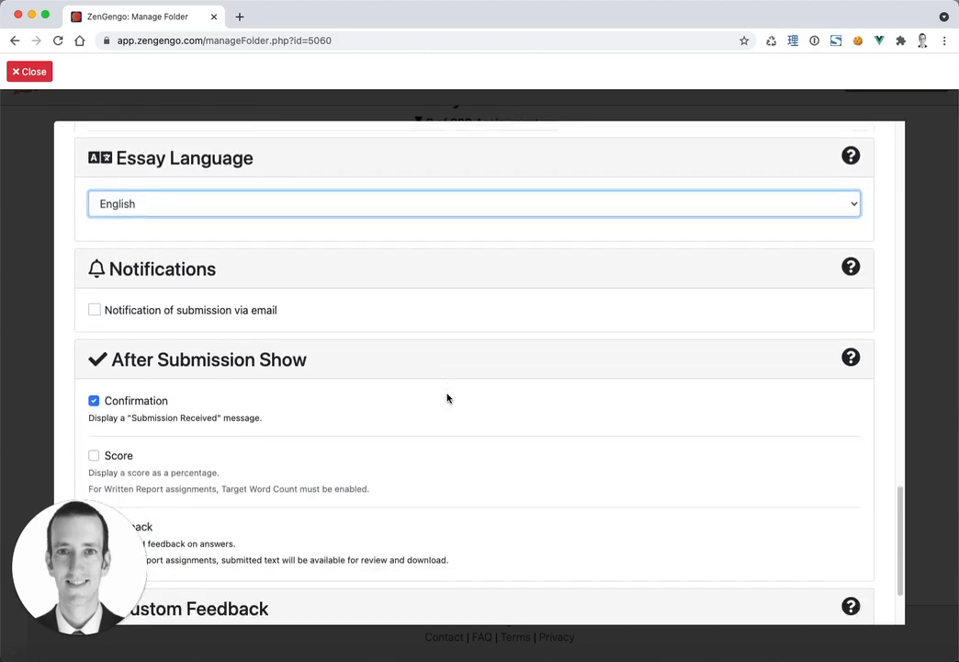
scroll(448, 397, down, 1)
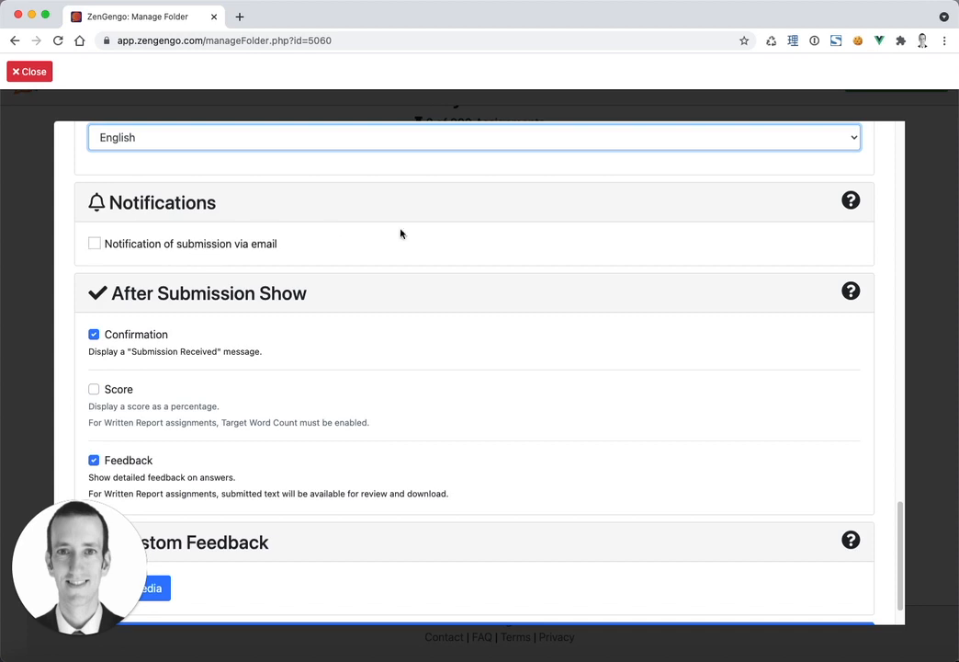
scroll(473, 441, down, 2)
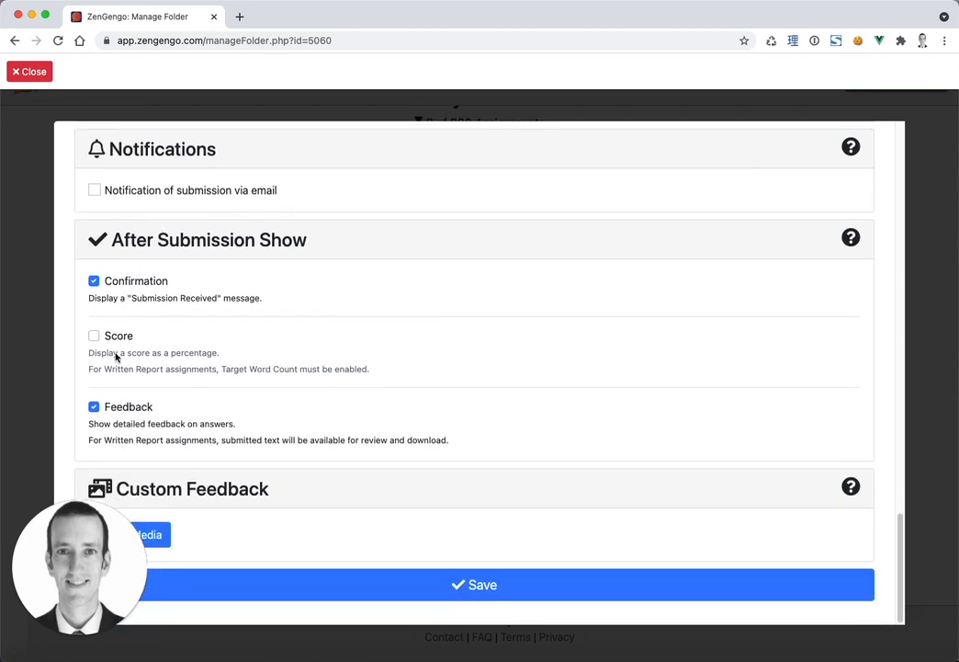
drag(398, 241, 95, 248)
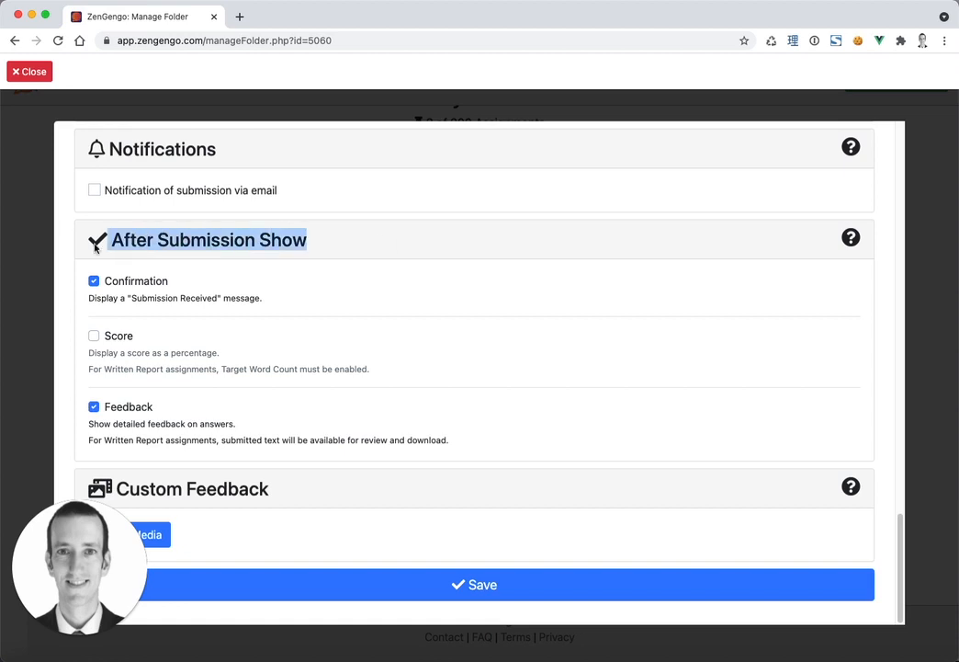
click(227, 241)
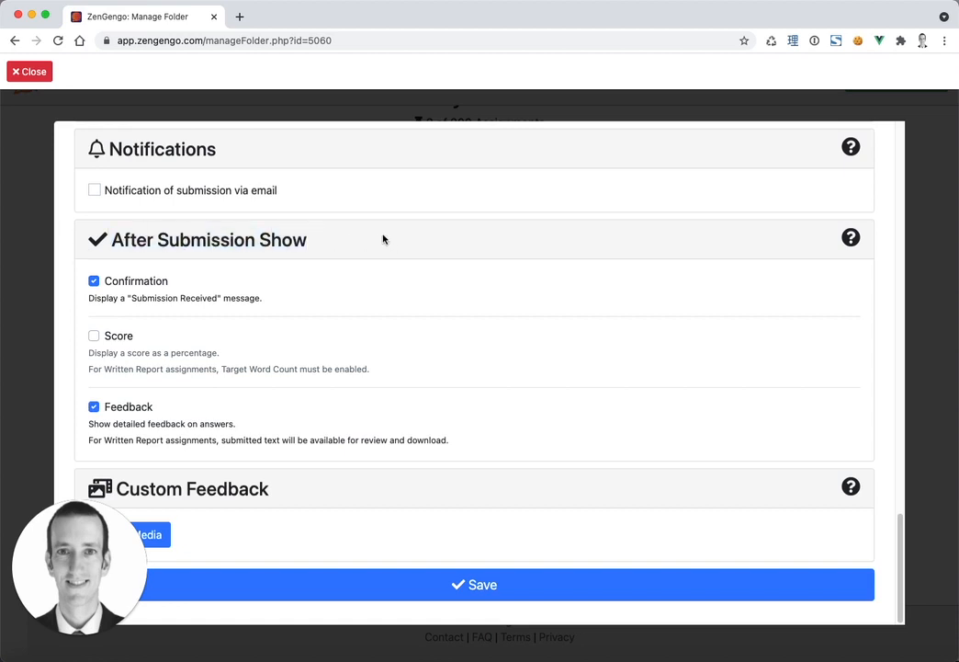
click(114, 336)
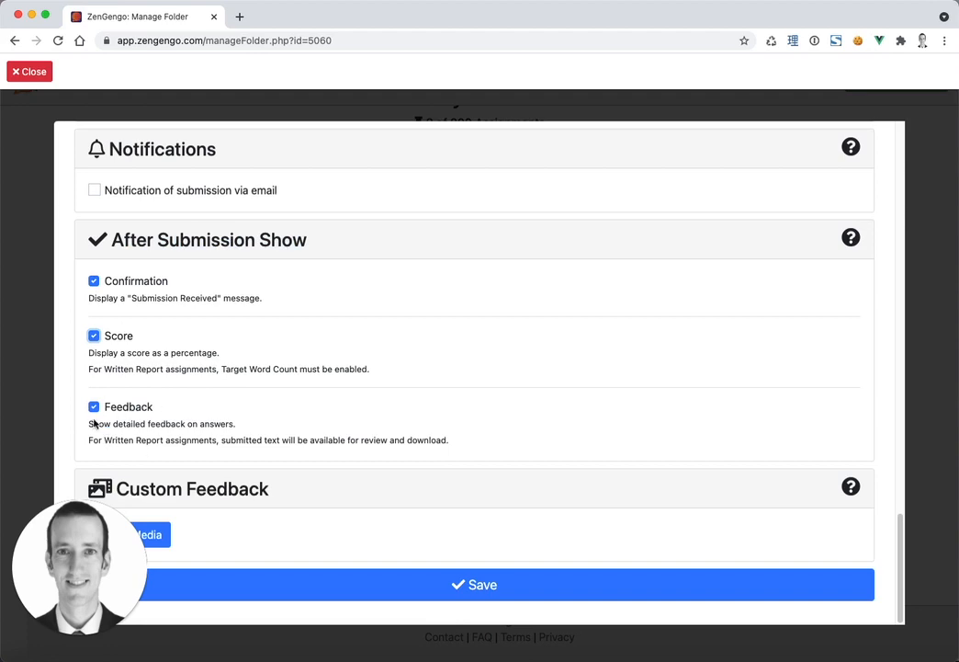
- Save the new written report assignment and close its settings form
scroll(216, 431, up, 5)
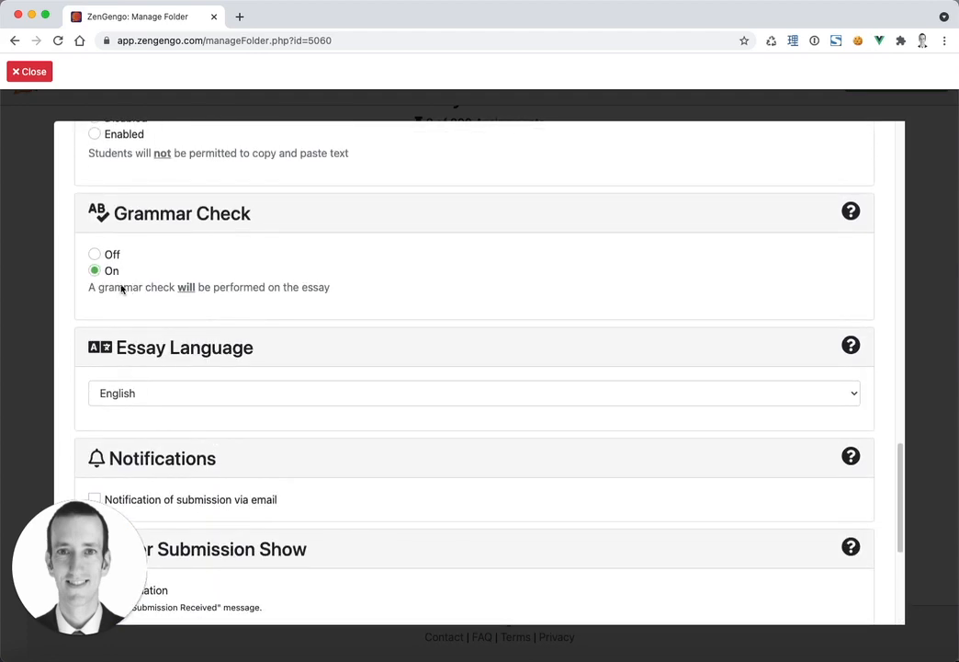
scroll(227, 420, down, 5)
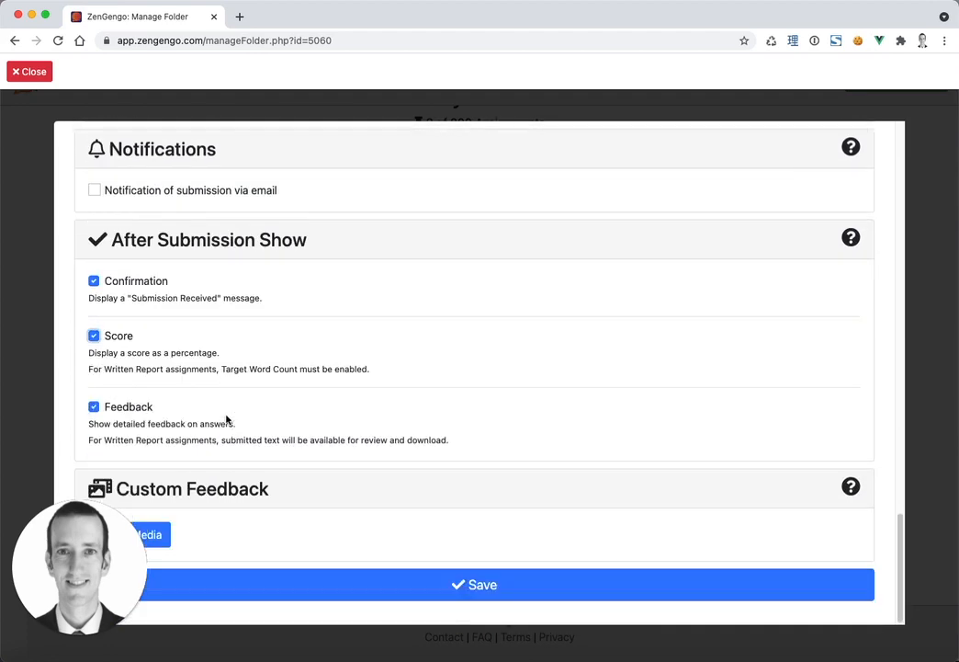
drag(79, 581, 957, 565)
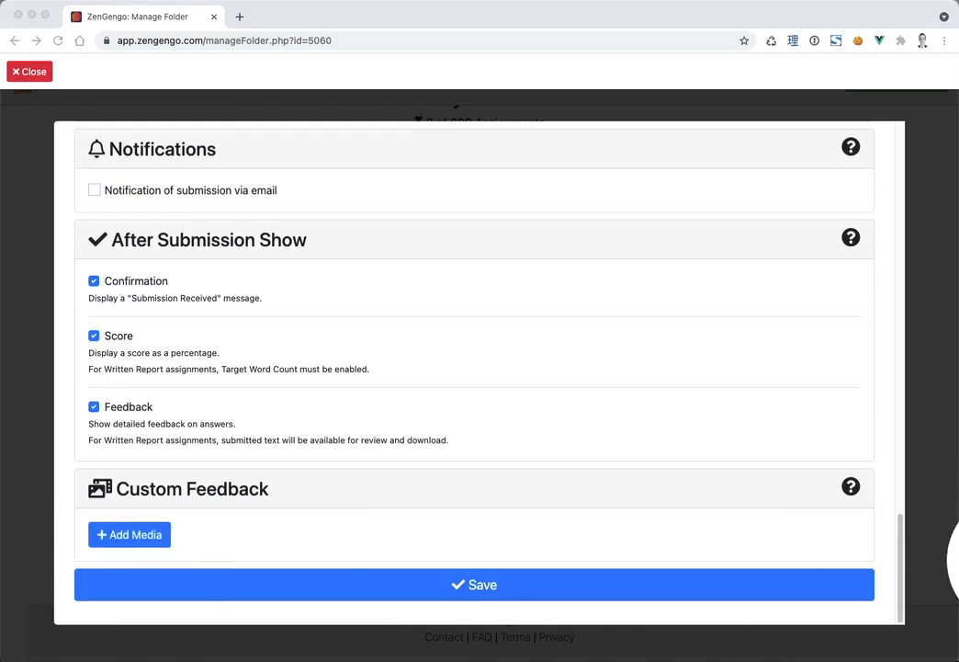
scroll(453, 454, up, 6)
scroll(452, 454, down, 6)
click(486, 587)
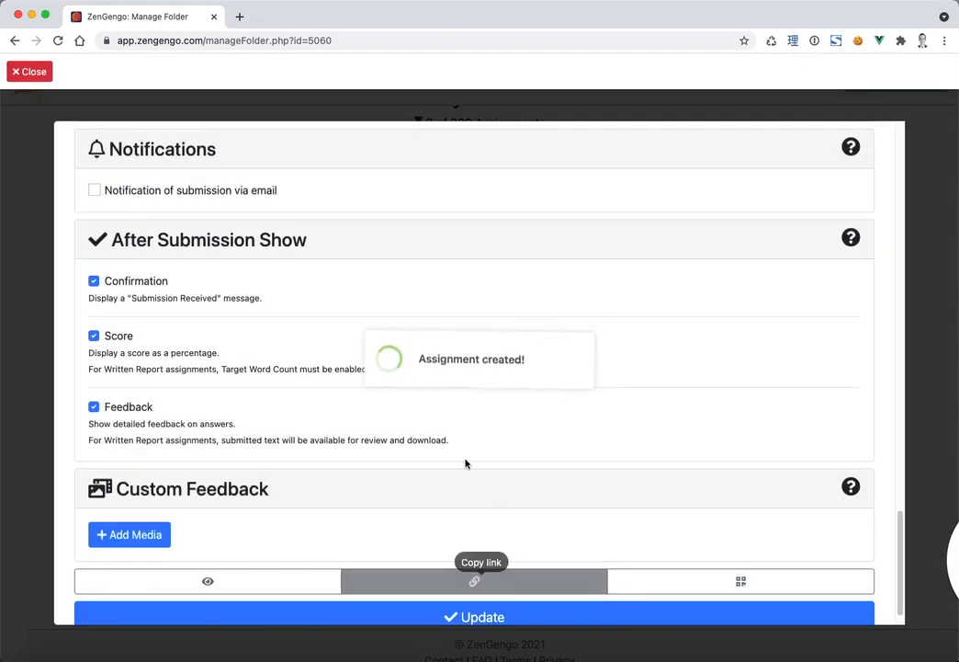
click(26, 72)
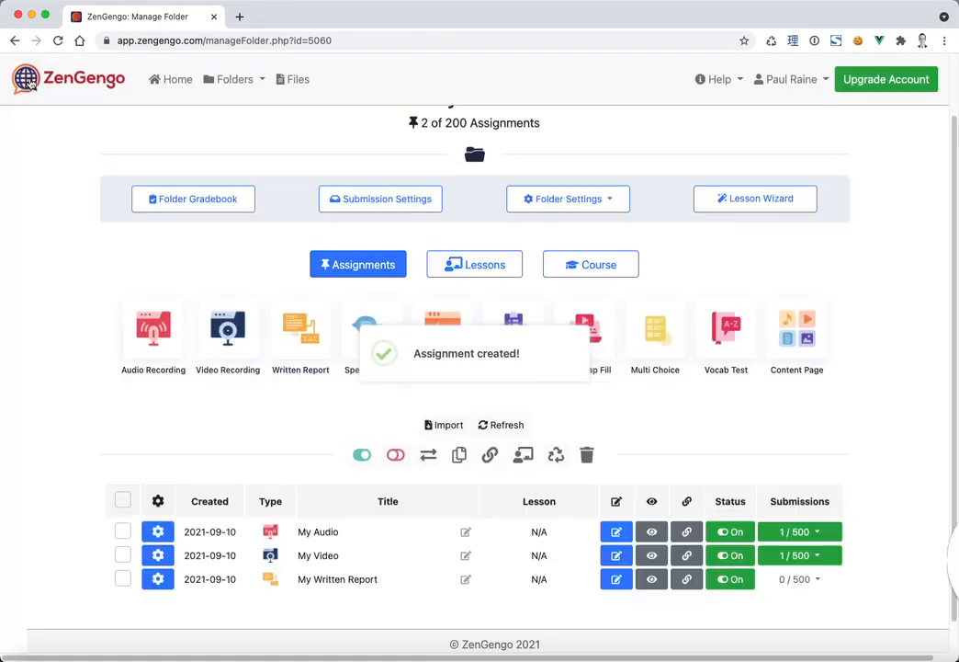
- Look through the sharing options of the My Written Report assignment and preview it from the folder's assignment list
scroll(258, 372, down, 1)
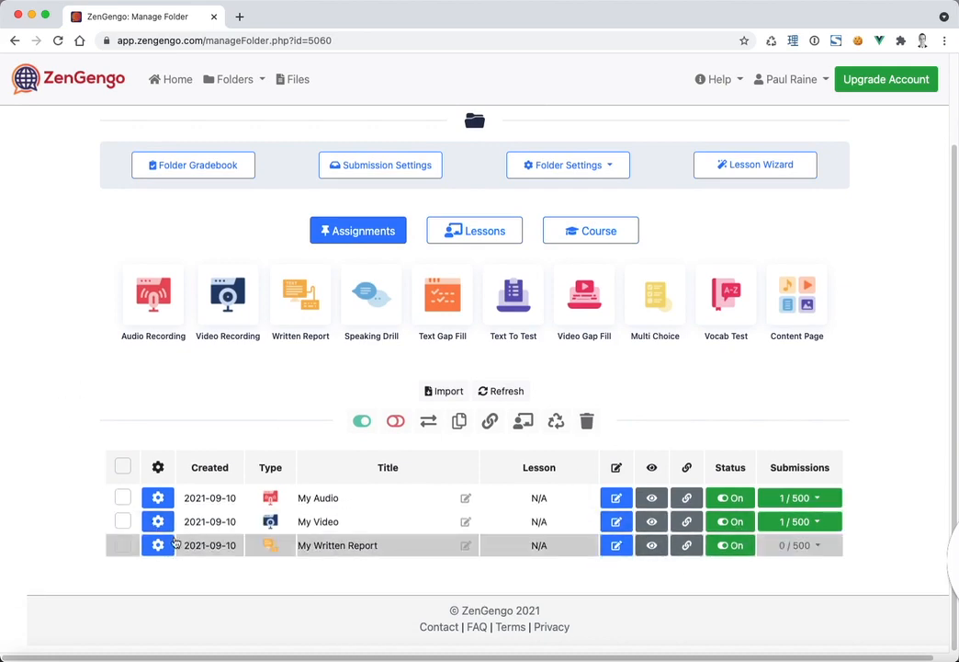
click(158, 545)
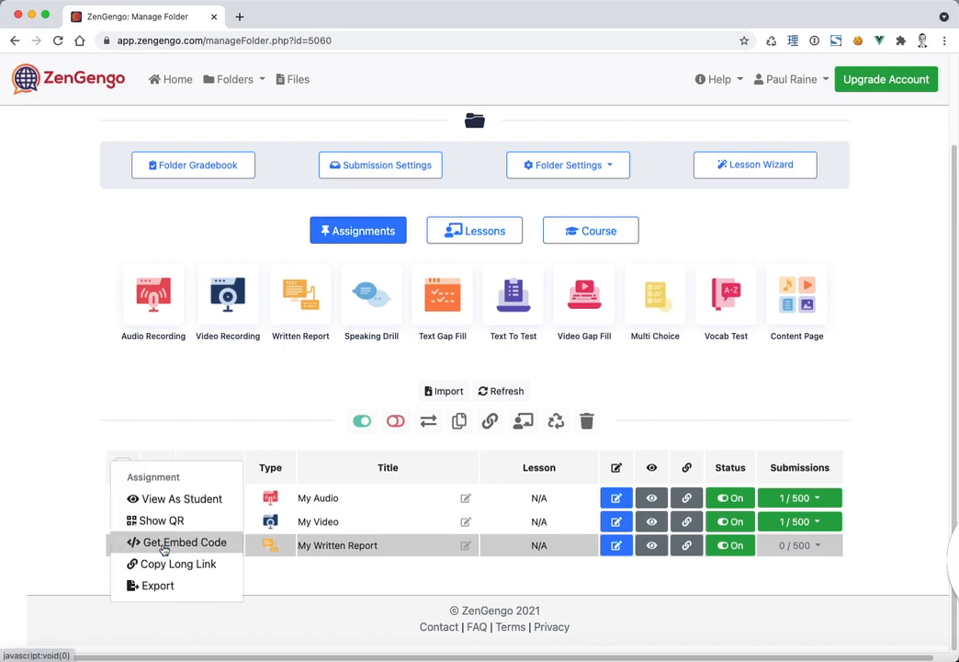
click(58, 510)
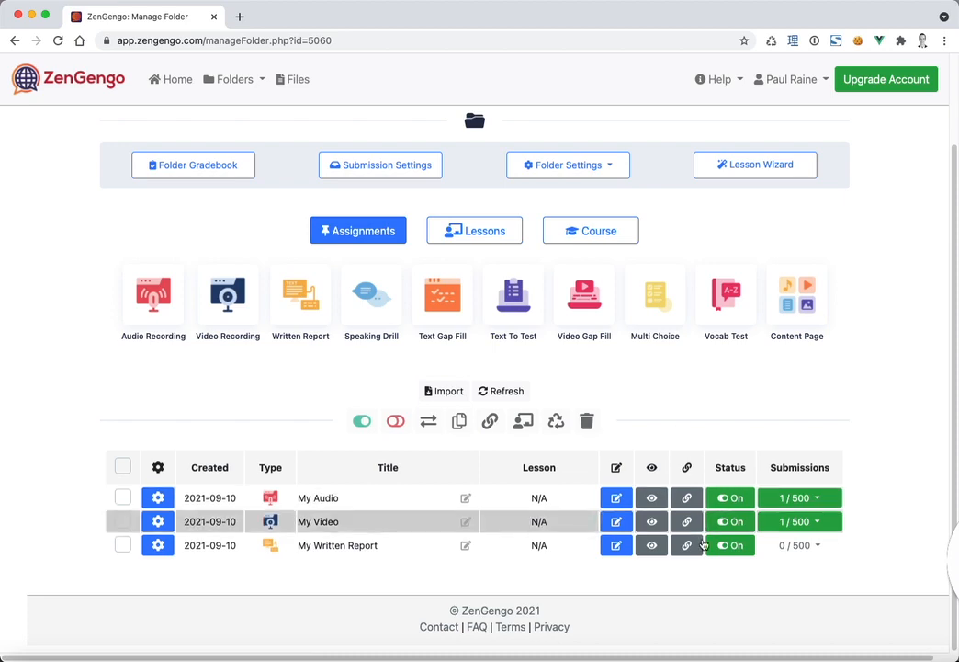
click(692, 549)
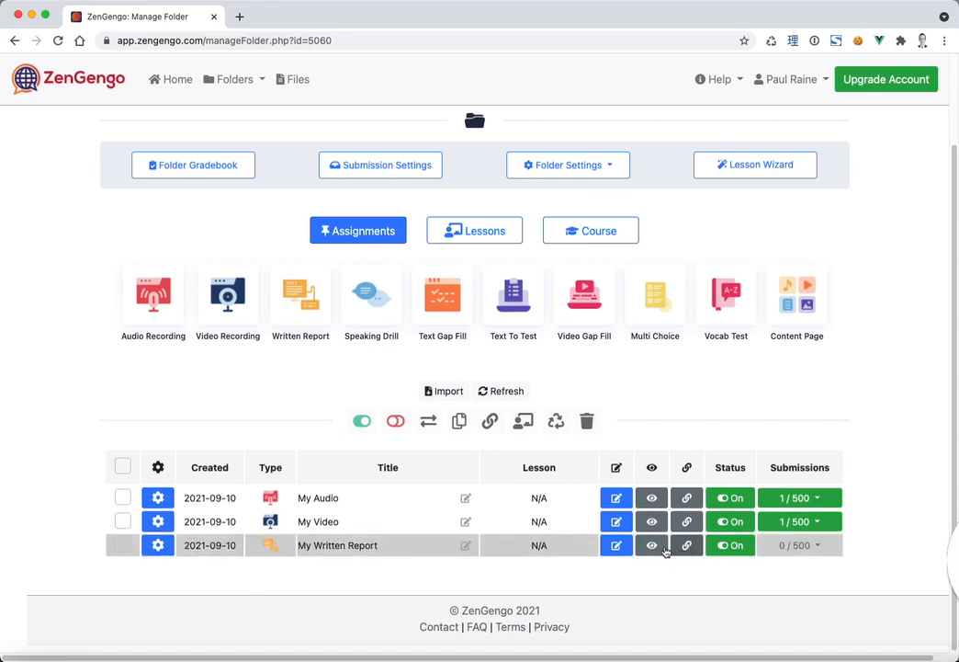
click(661, 550)
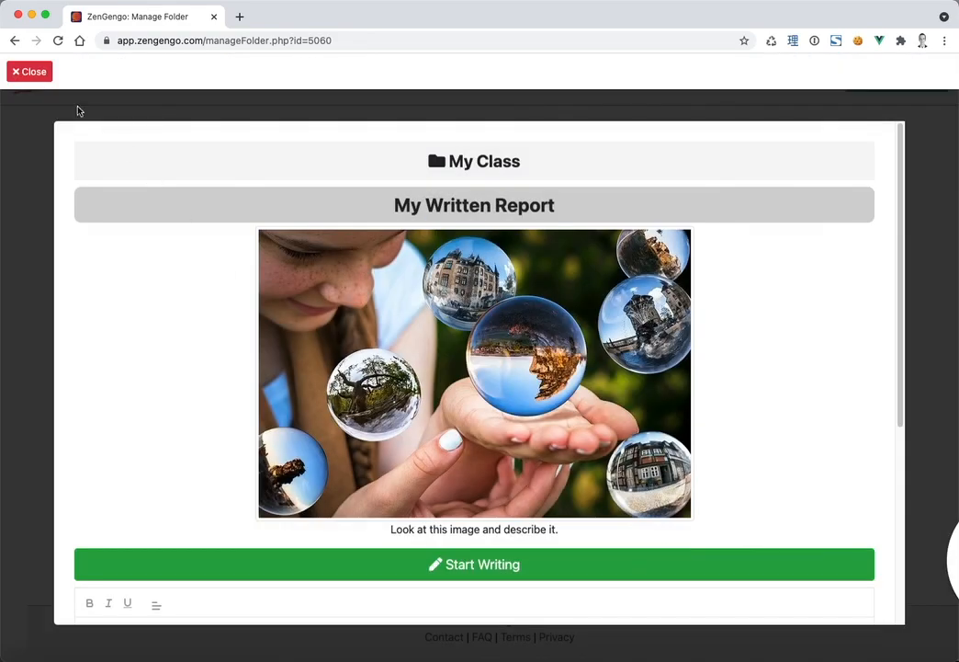
click(42, 73)
- Open My Written Report as a student, choose a student's name and continue to the writing page
click(157, 555)
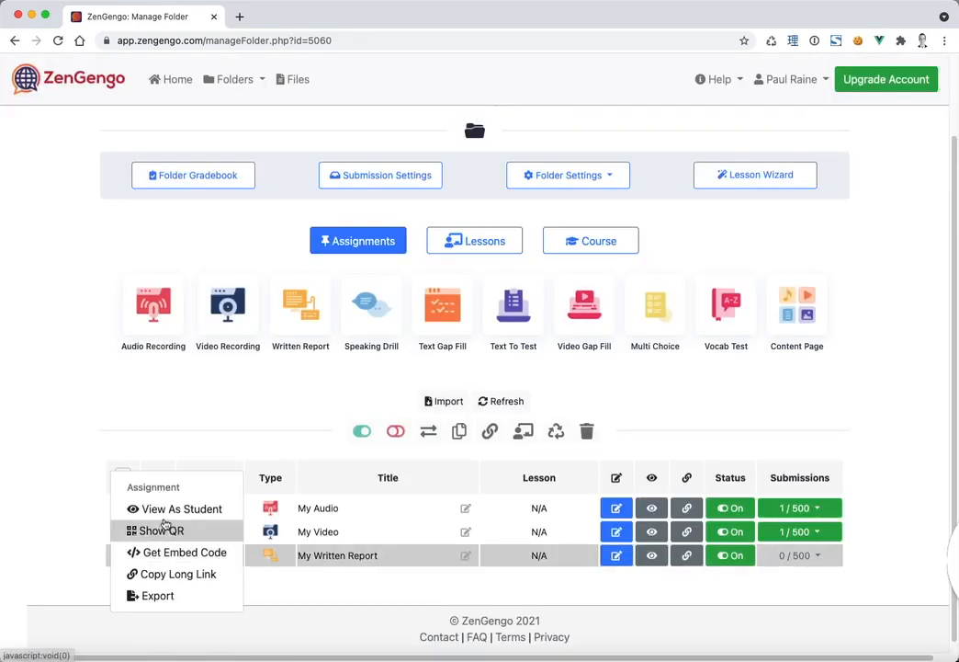
click(165, 510)
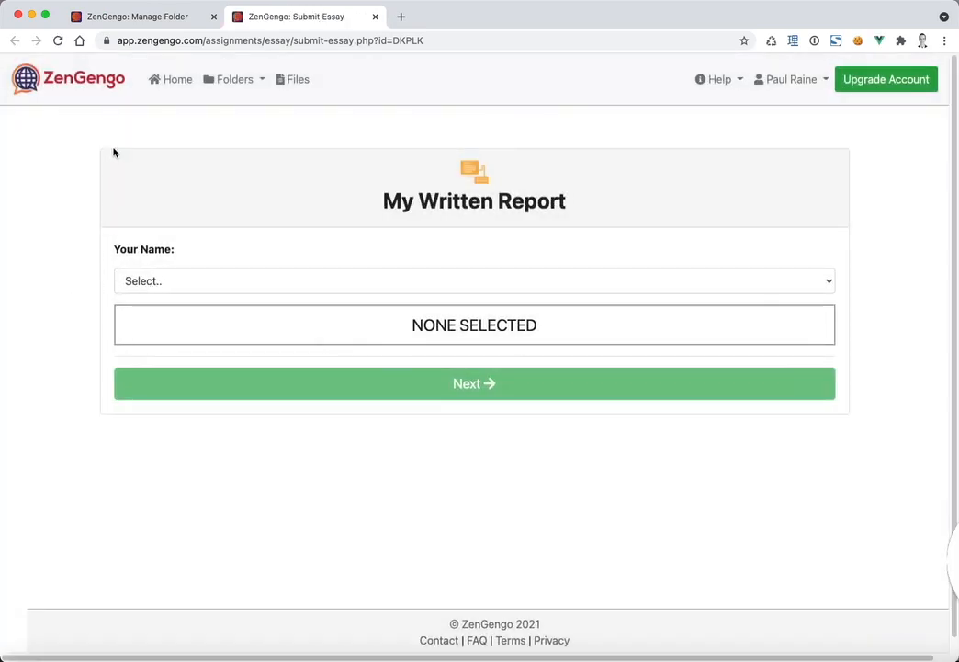
click(228, 283)
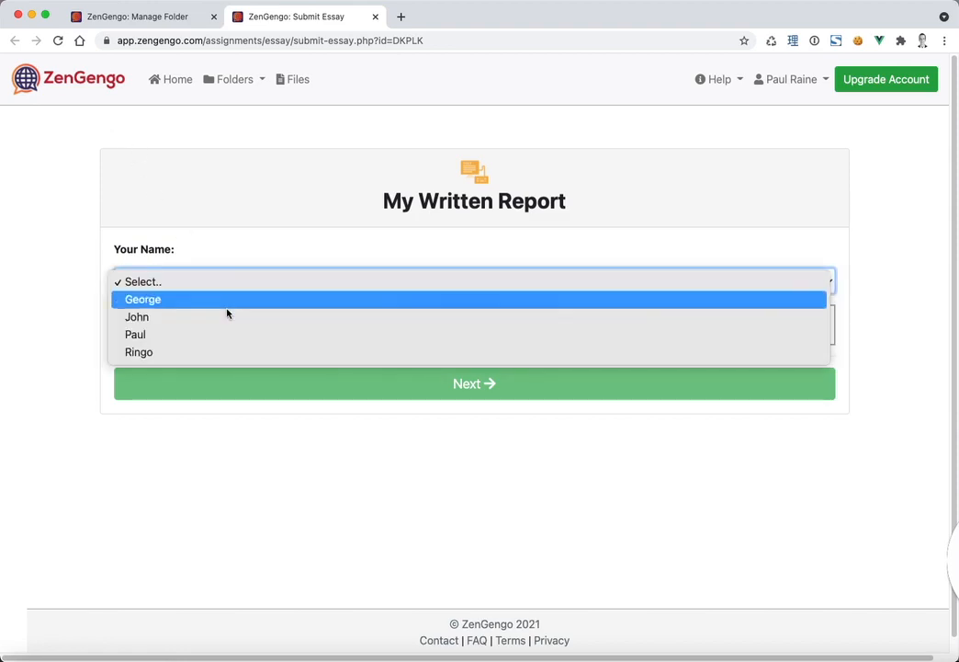
click(243, 334)
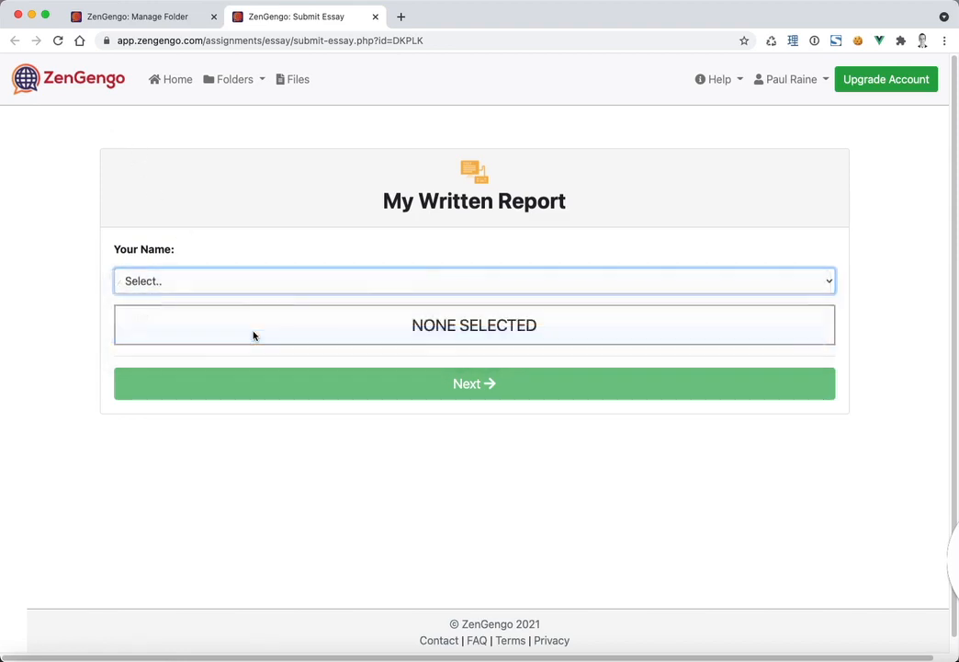
click(301, 395)
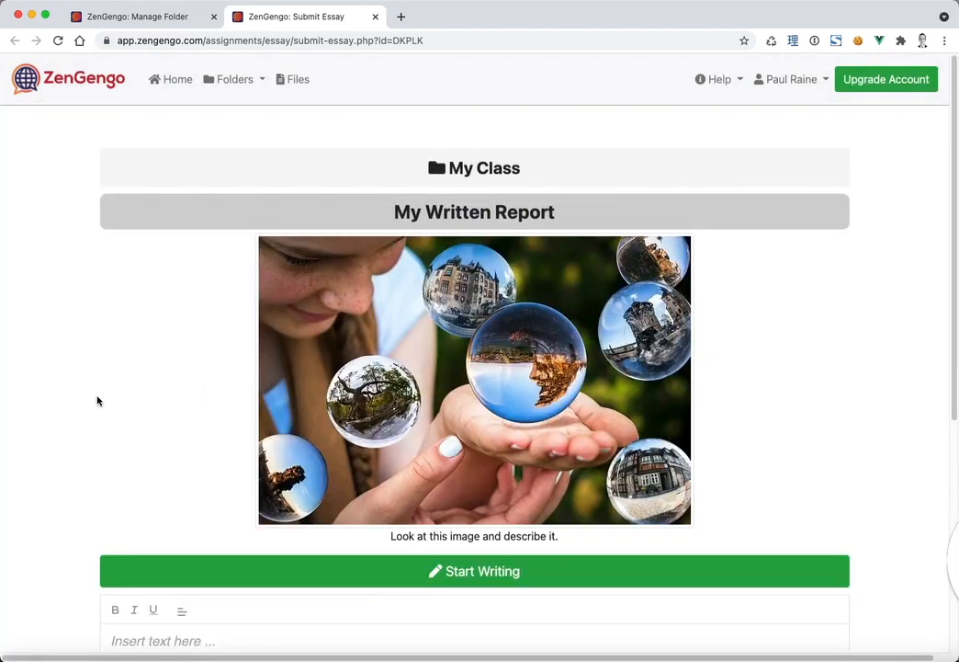
- Start writing and enter a two-sentence description of a girl looking at an assortment of bubbles containing scenes from nature, cities and towns
scroll(101, 393, down, 2)
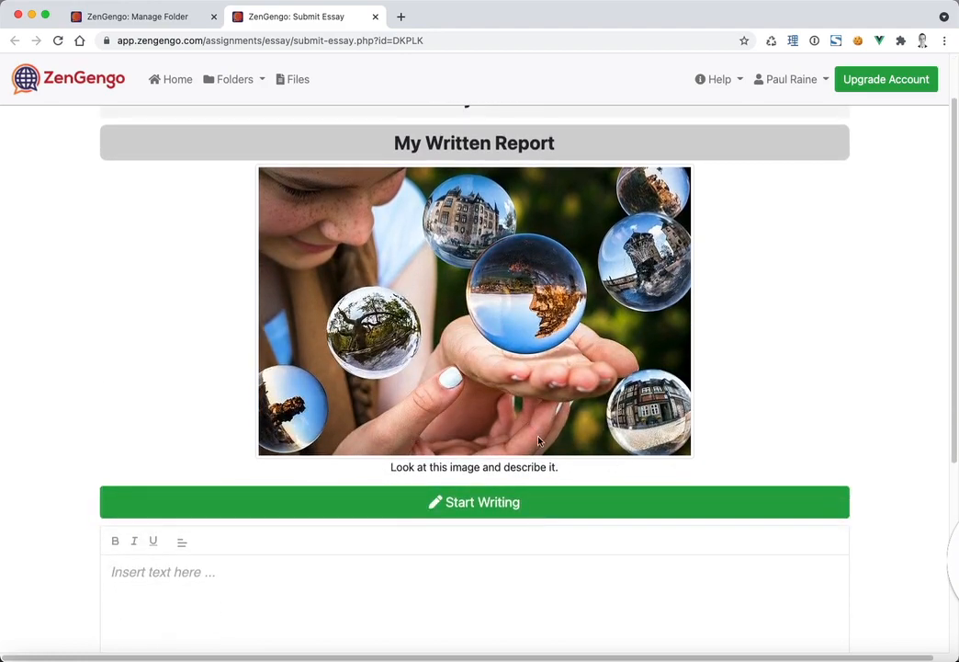
scroll(537, 442, down, 2)
scroll(538, 442, down, 5)
scroll(535, 386, up, 2)
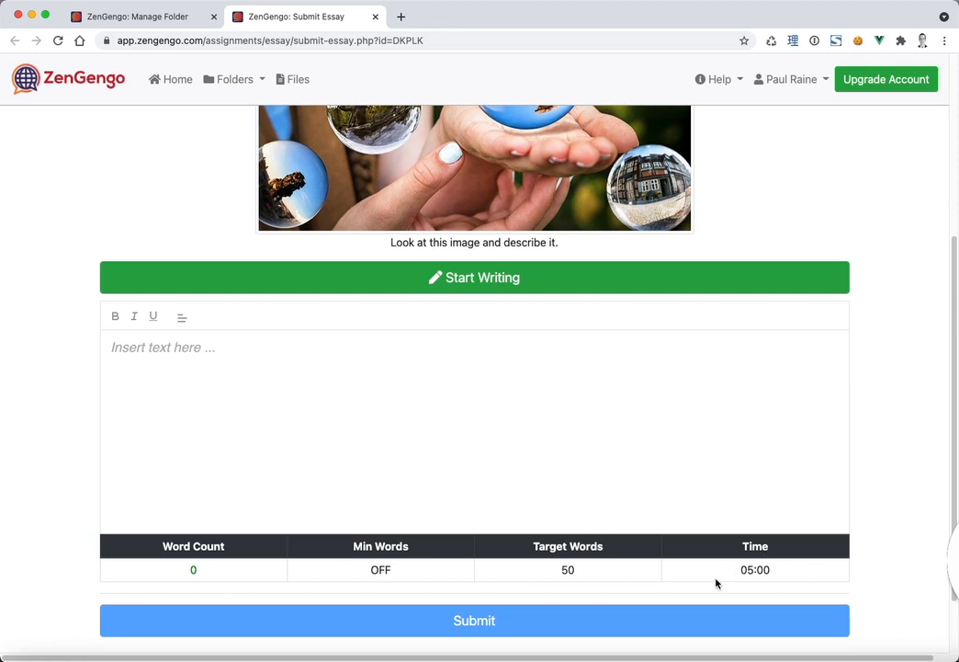
click(475, 277)
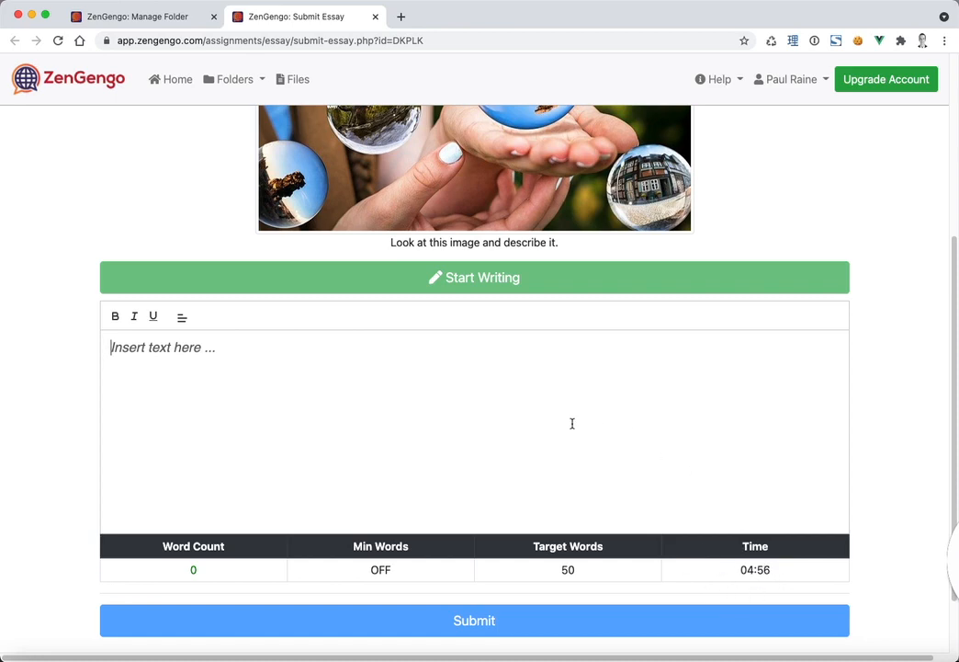
scroll(595, 422, up, 3)
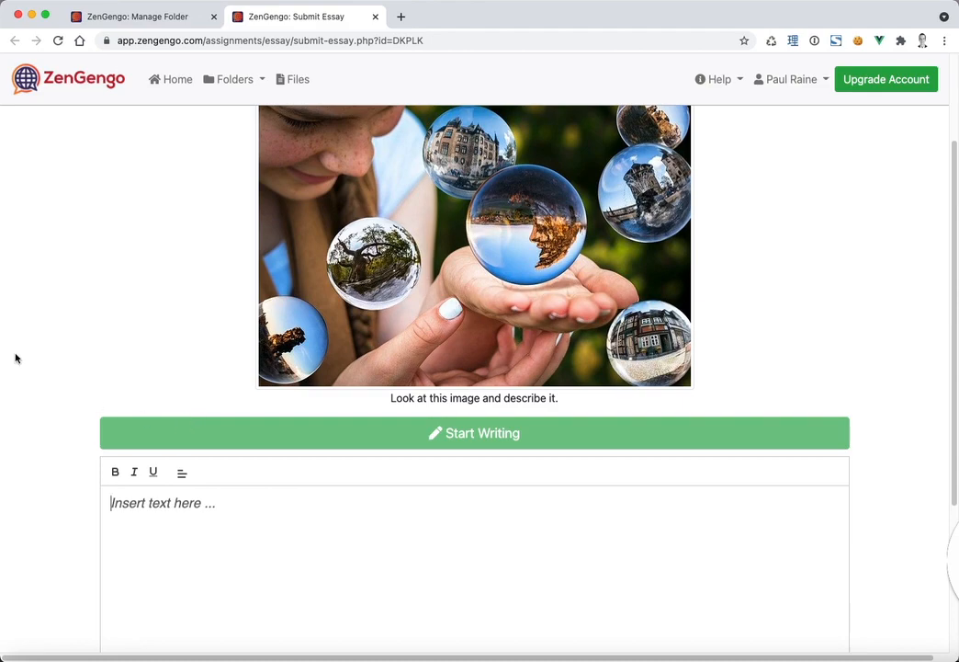
key(super+v)
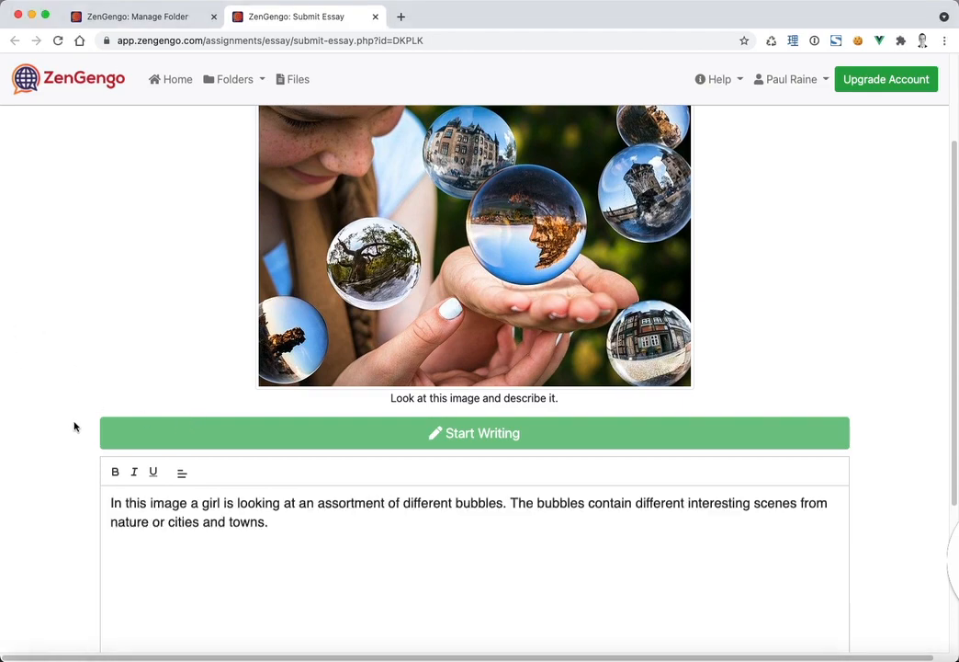
scroll(73, 427, down, 1)
scroll(92, 487, down, 4)
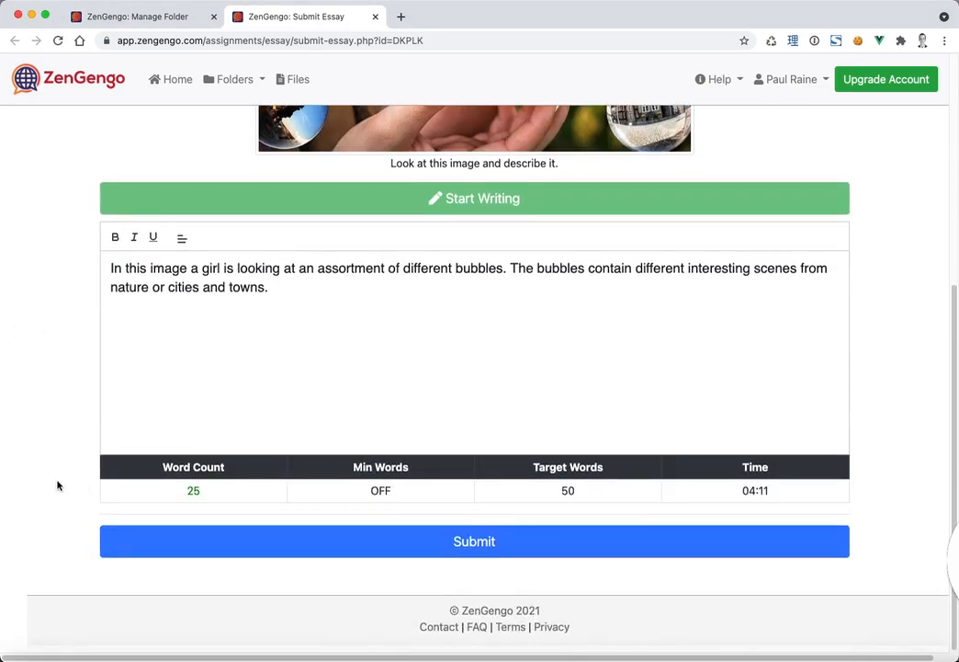
- Apply bold to the whole report text and remove it again
scroll(279, 442, up, 2)
drag(279, 442, 120, 321)
click(115, 318)
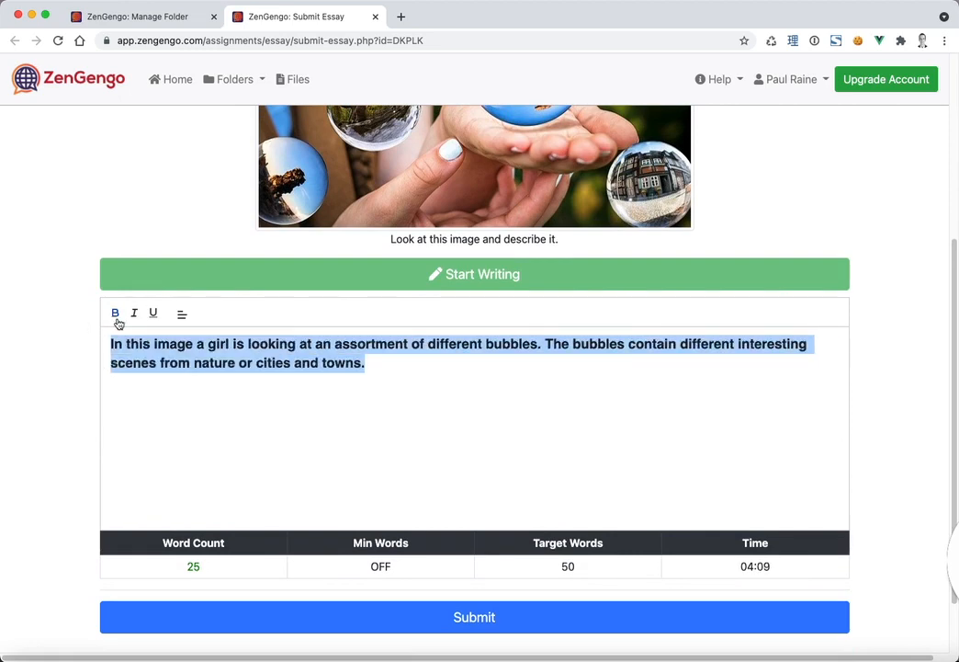
click(115, 318)
click(180, 379)
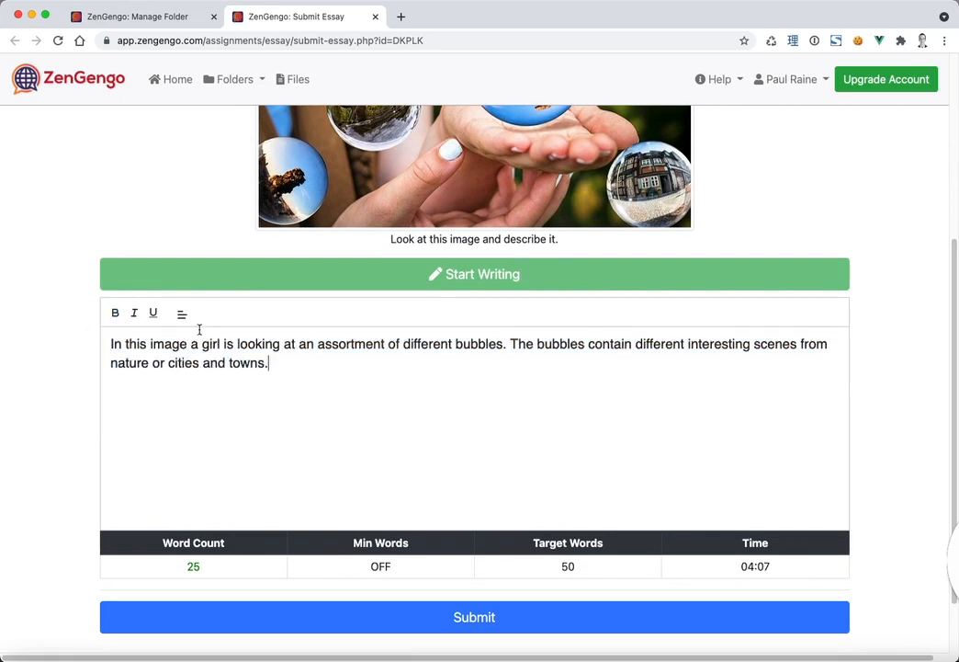
drag(309, 375, 89, 345)
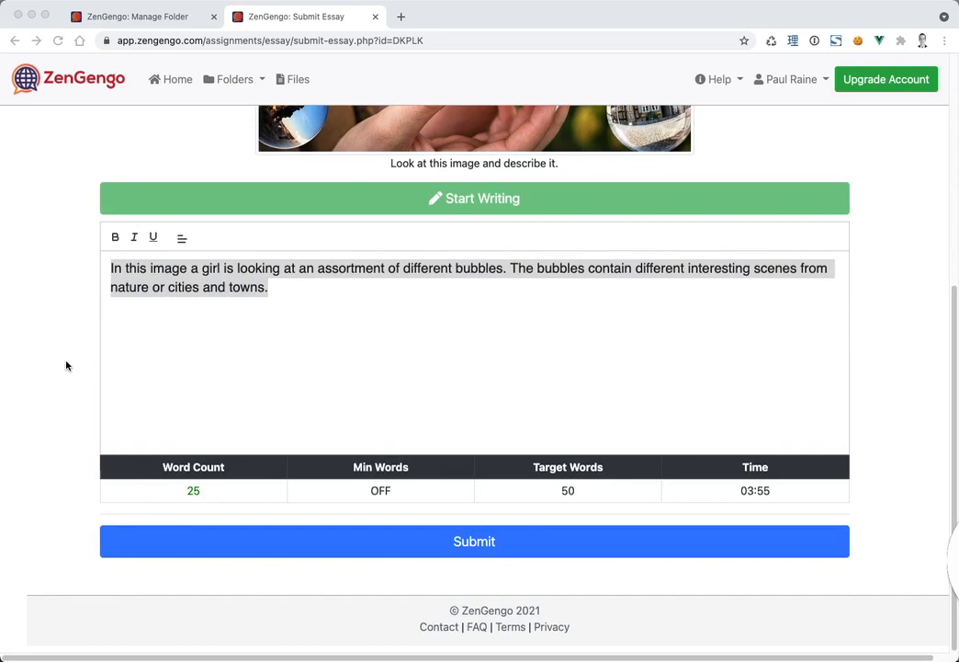
click(67, 365)
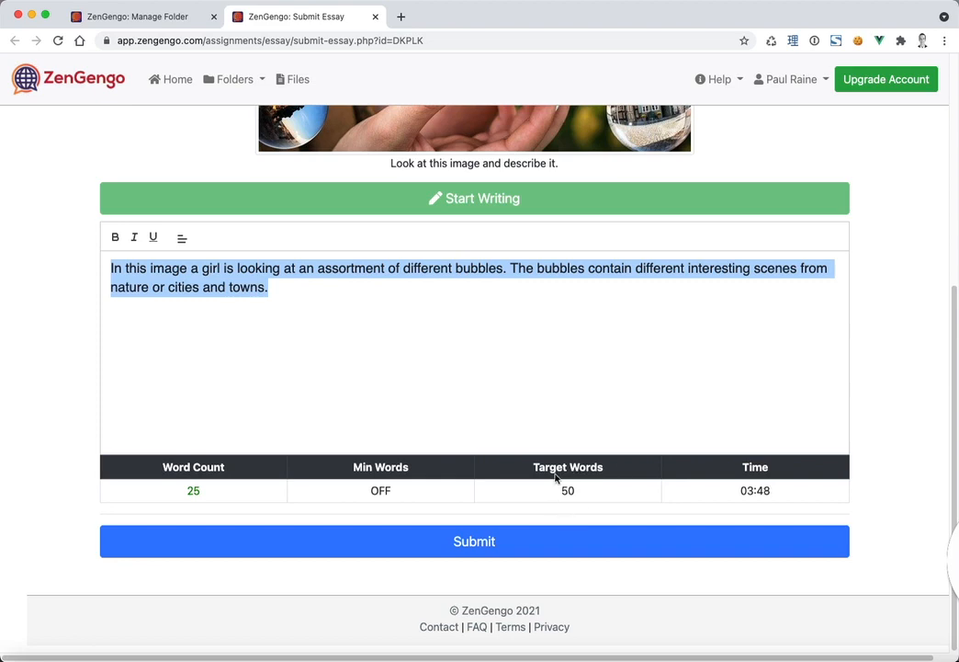
click(366, 365)
- Submit the written report and confirm the submission
click(435, 546)
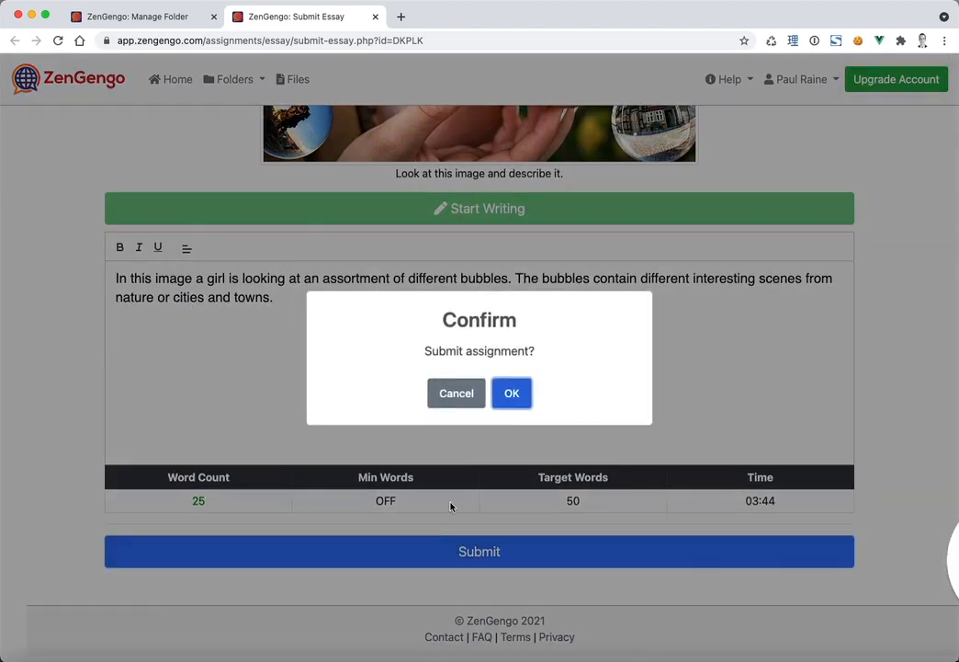
click(509, 397)
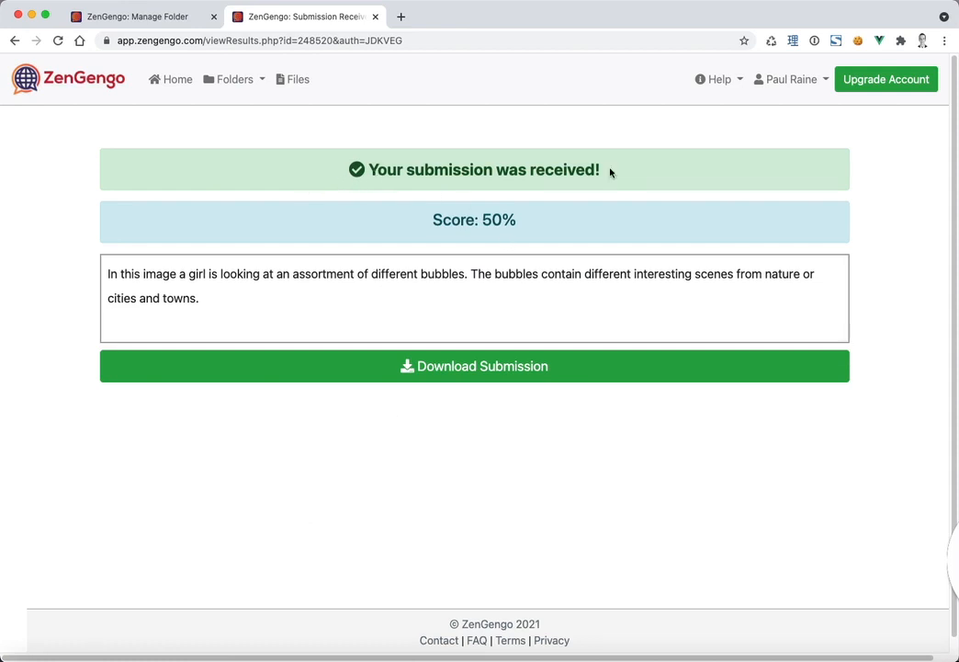
- Check the score and submitted text on the results page, and return to the home page
drag(587, 226, 296, 219)
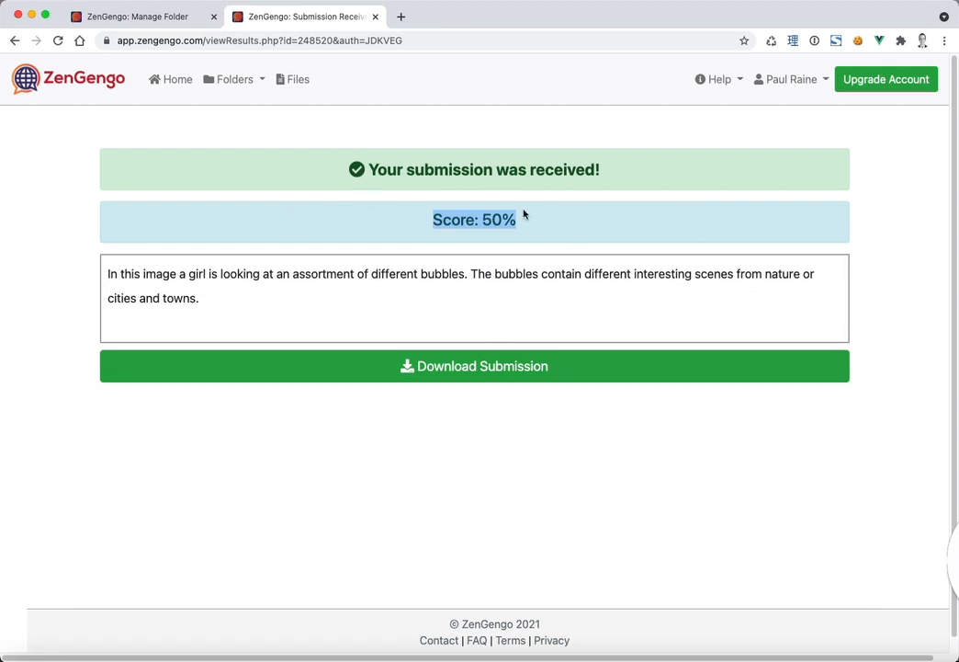
click(295, 288)
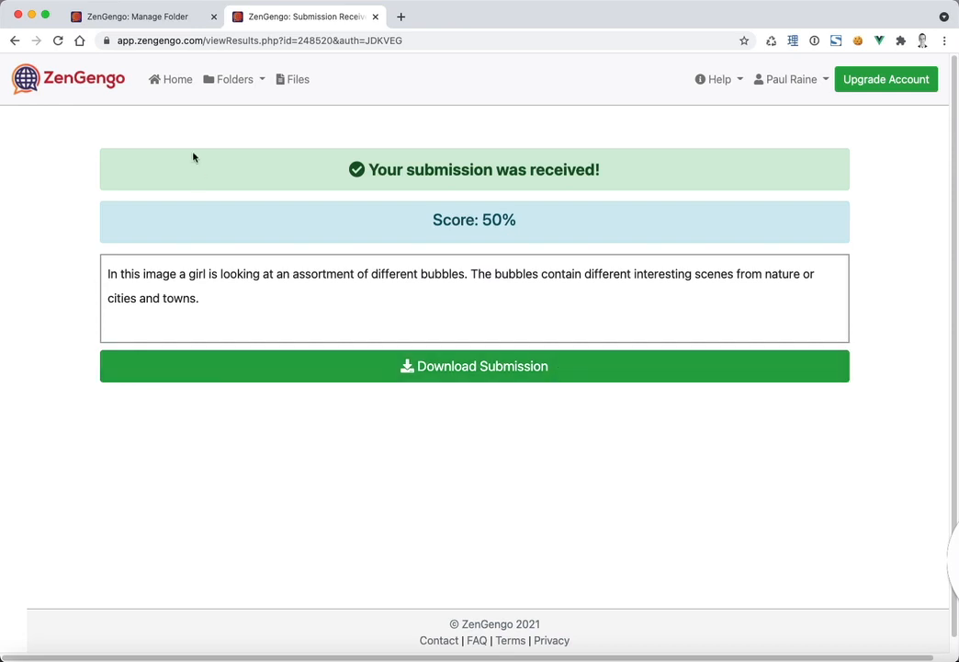
click(178, 86)
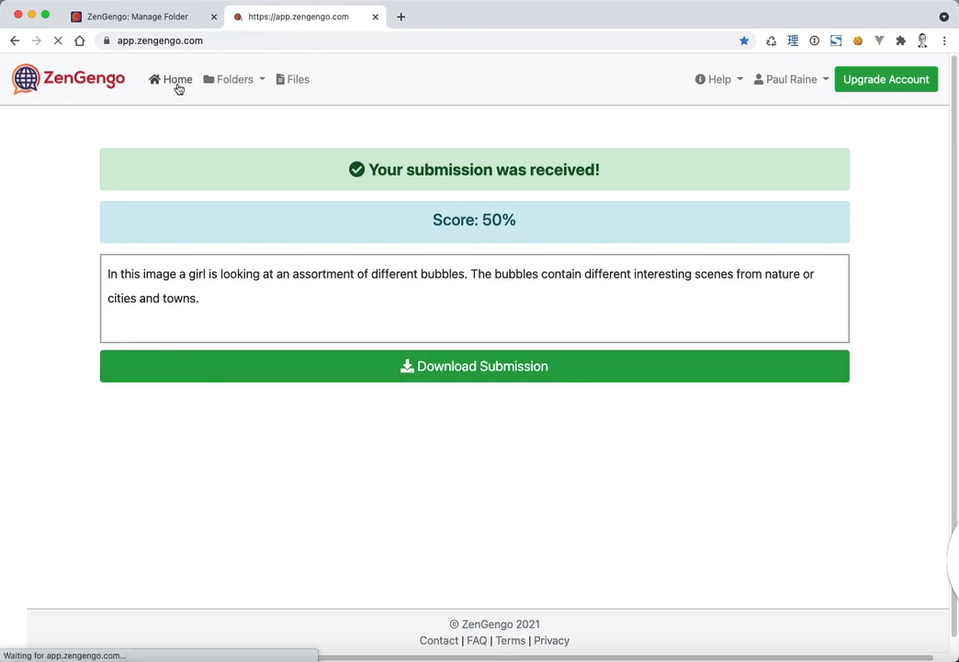